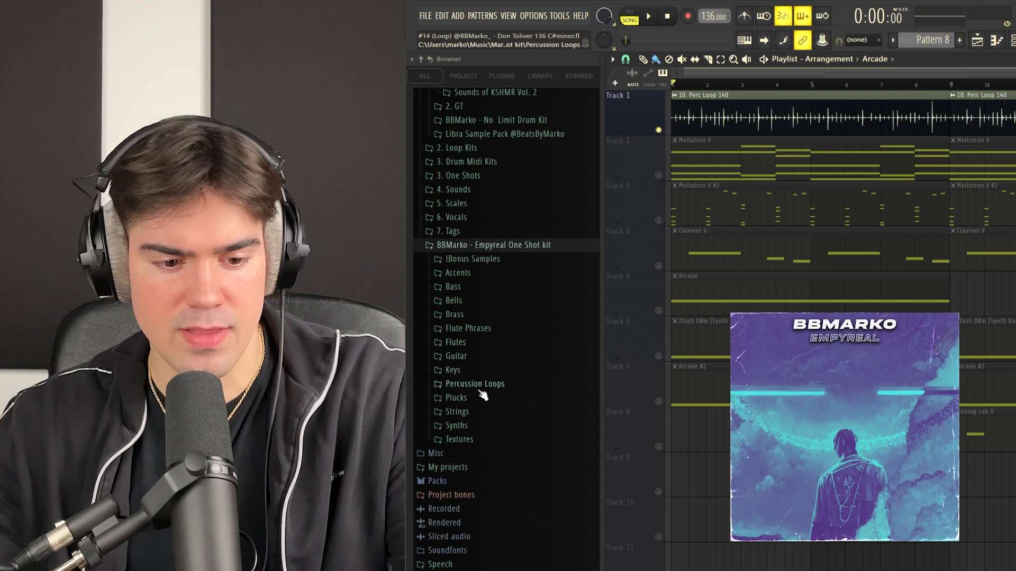
# Expand the Percussion Loops folder of the Empyreal One Shot kit and play the arrangement to hear Perc Loop 140.
pyautogui.click(484, 385)
pyautogui.scroll(-4, 486, 392)
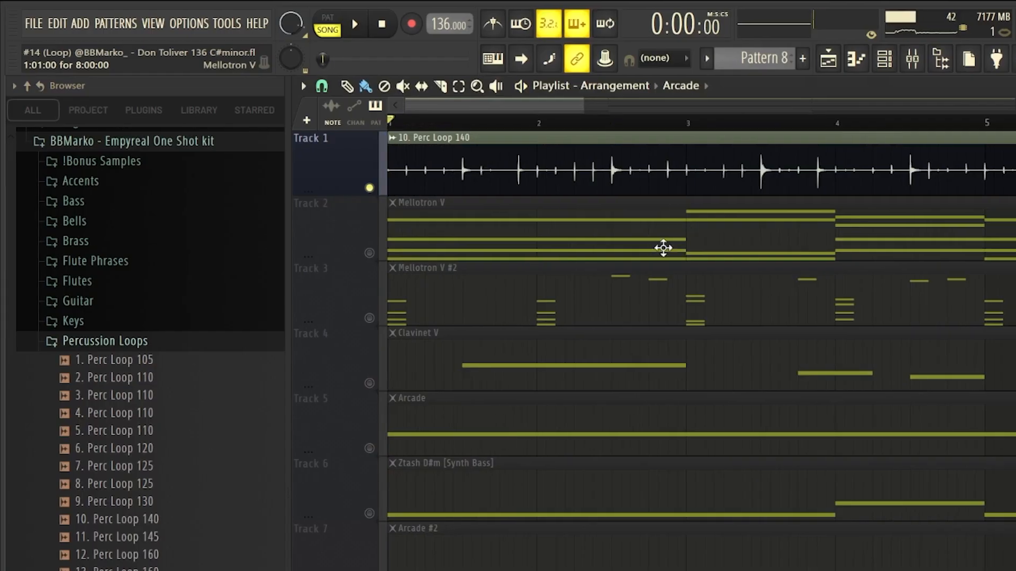
pyautogui.press('space')
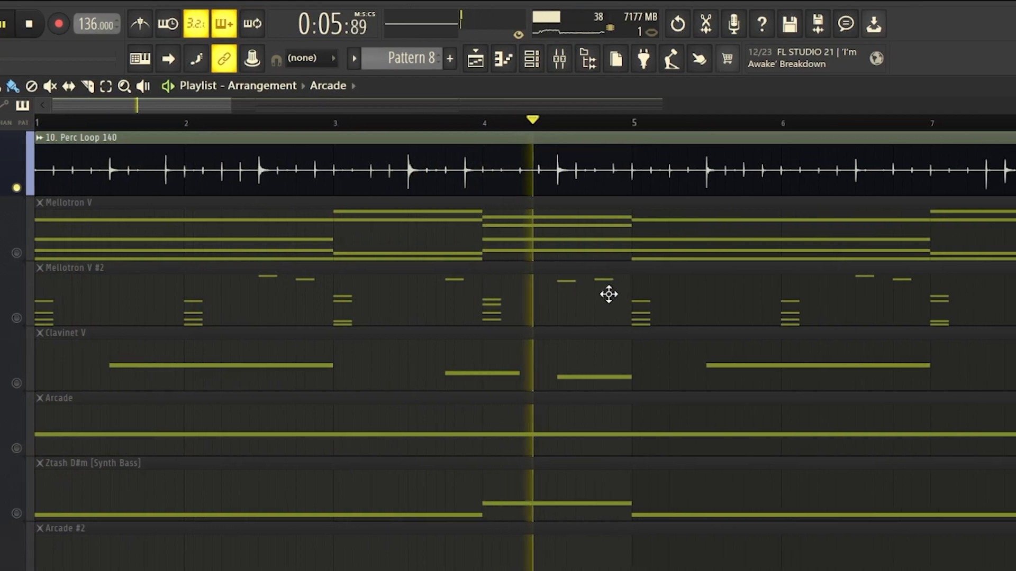
pyautogui.press('space')
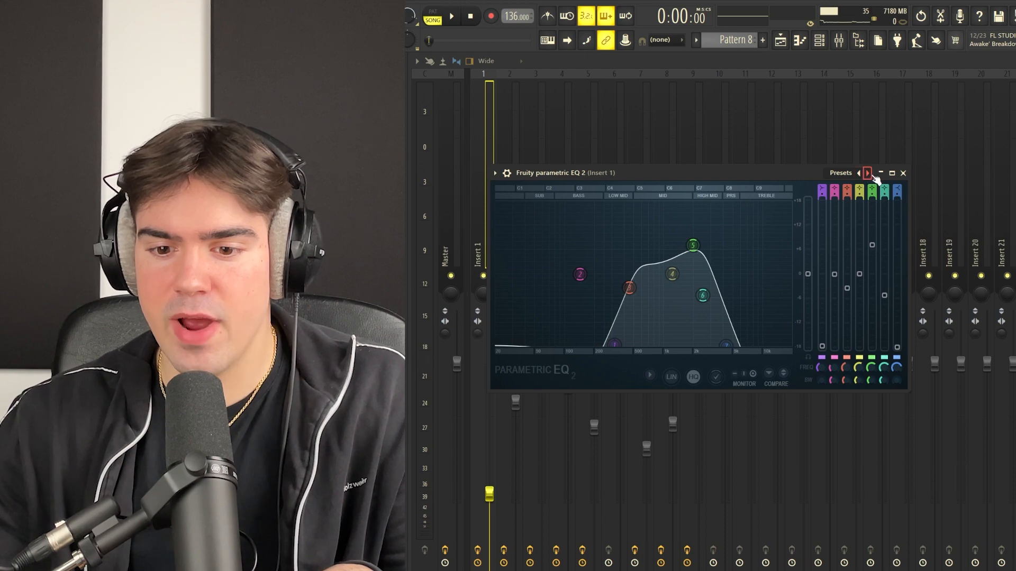
# Load the Radio preset in Fruity parametric EQ 2 on Insert 1.
pyautogui.rightClick(873, 176)
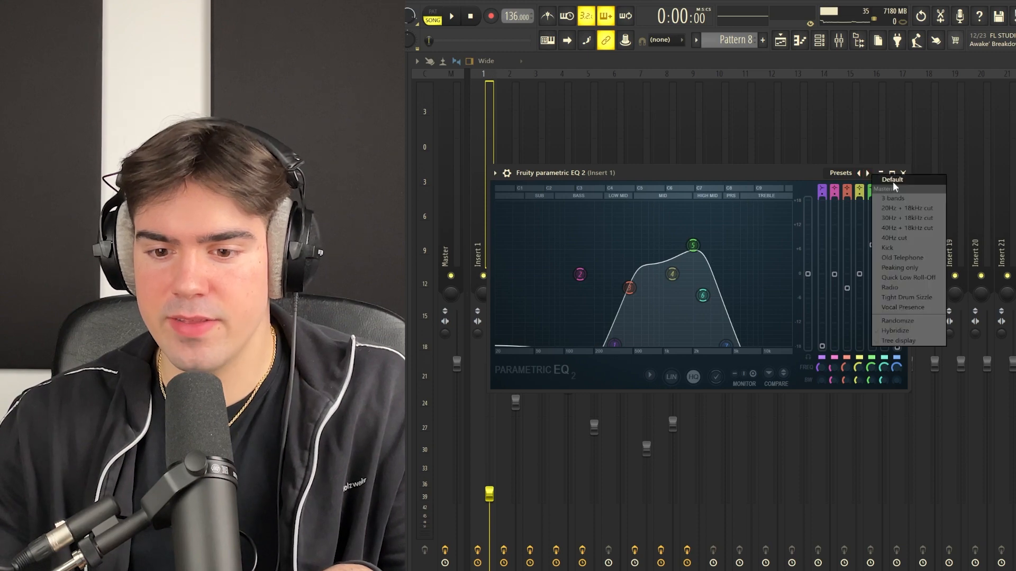
pyautogui.click(897, 288)
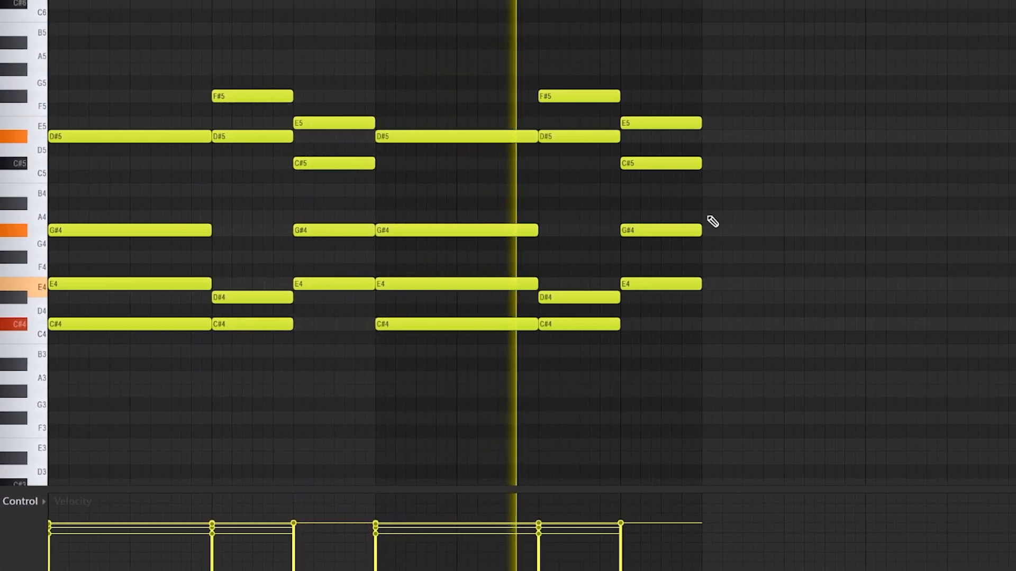
# Replace the first chord's D#5 with a new D#4 note raised one octave and extended to the start of bar 3.
pyautogui.press('space')
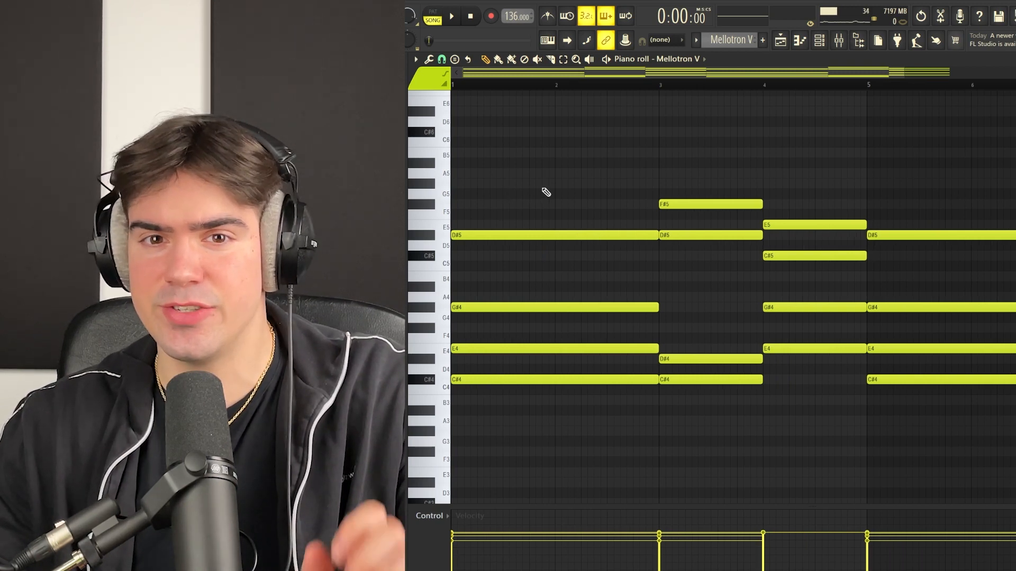
pyautogui.rightClick(524, 235)
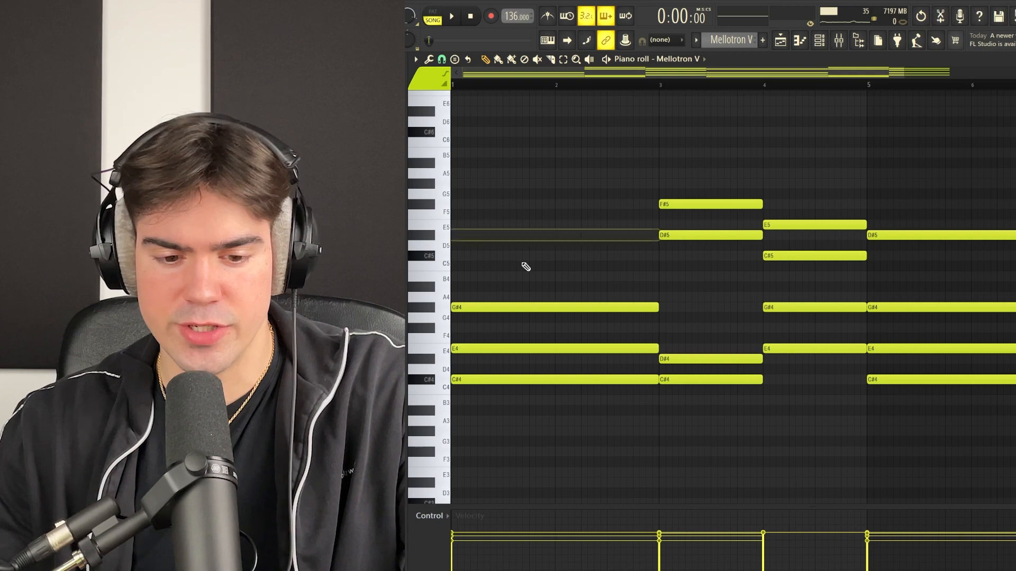
pyautogui.moveTo(524, 252); pyautogui.dragTo(514, 400)
pyautogui.keyDown('ctrl'); pyautogui.click(582, 365); pyautogui.keyUp('ctrl')
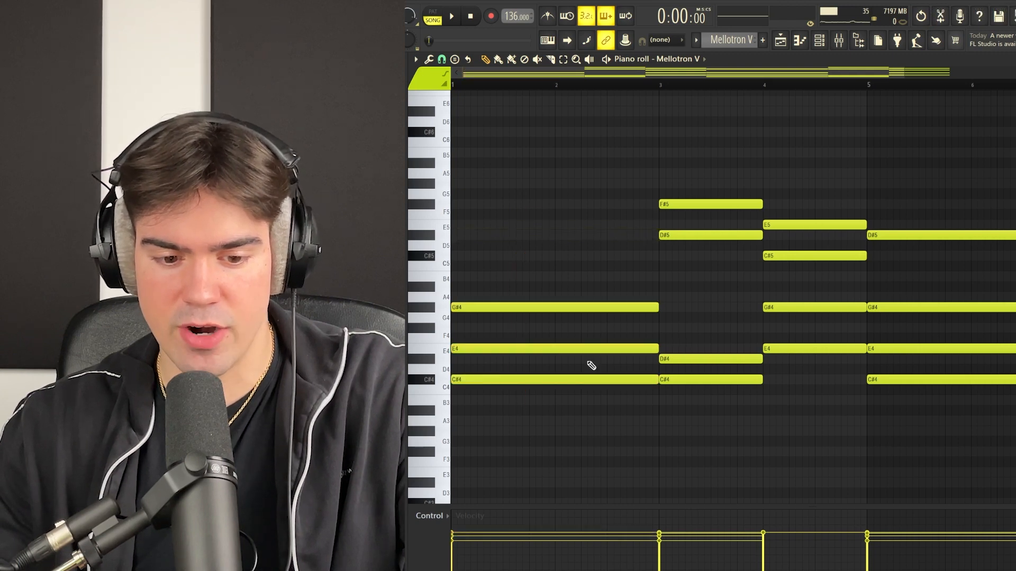
pyautogui.click(483, 359)
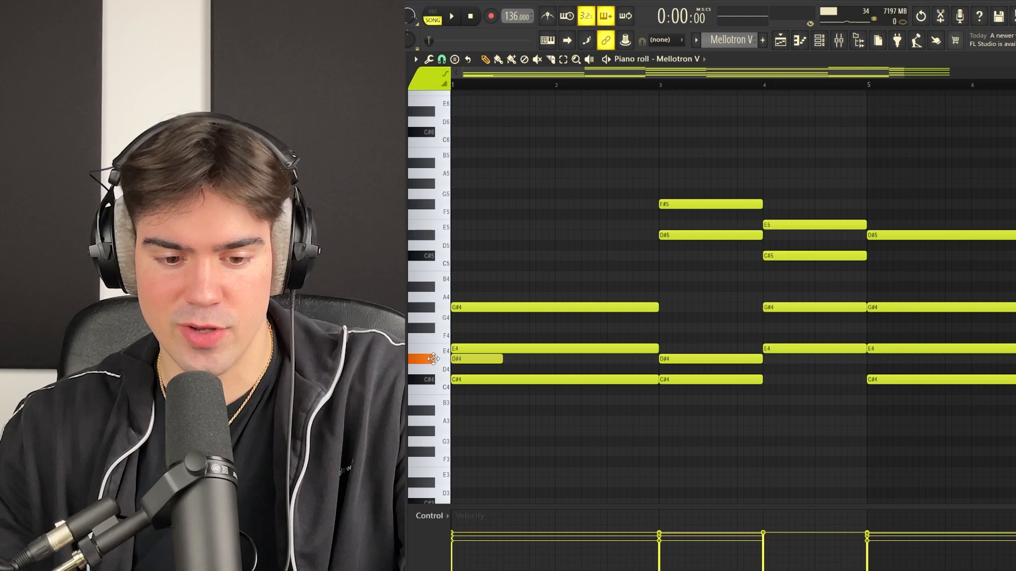
pyautogui.click(490, 358)
pyautogui.hotkey('ctrl', 'Up')
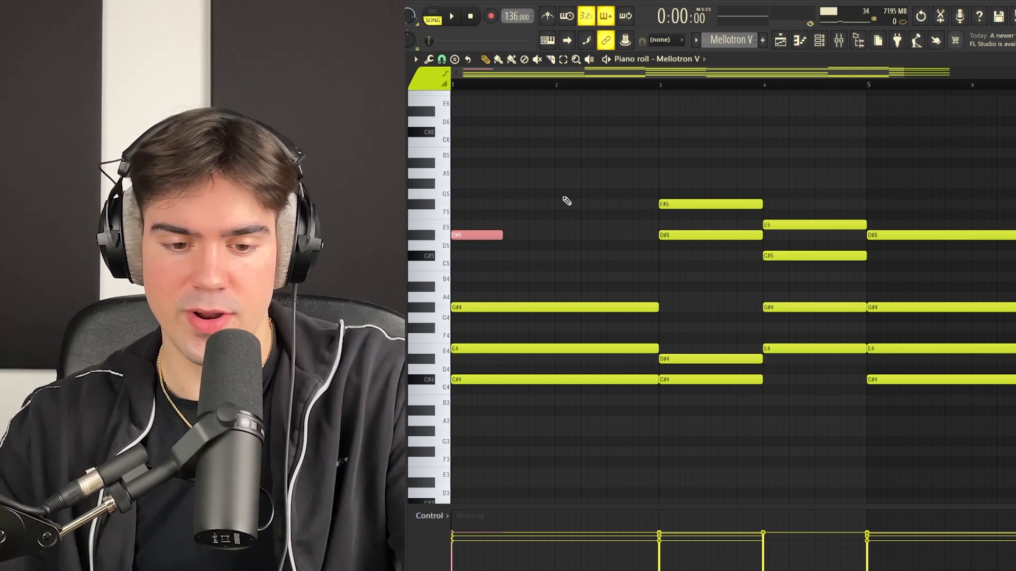
pyautogui.moveTo(503, 235); pyautogui.dragTo(659, 237)
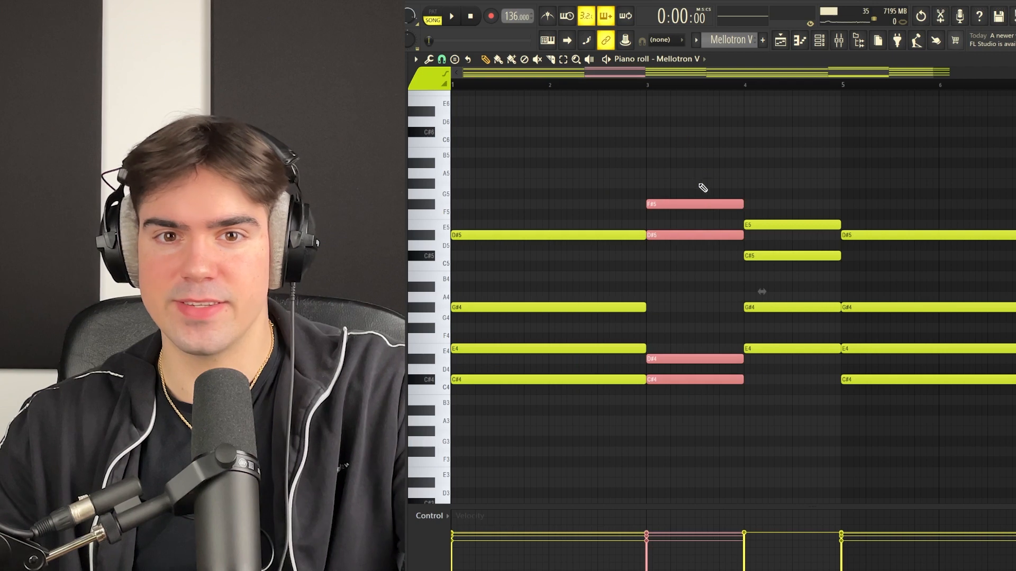
# Replace the bar 3 chord with a copy of the first chord, trimmed to one bar.
pyautogui.moveTo(697, 136); pyautogui.dragTo(717, 415)
pyautogui.press('Delete')
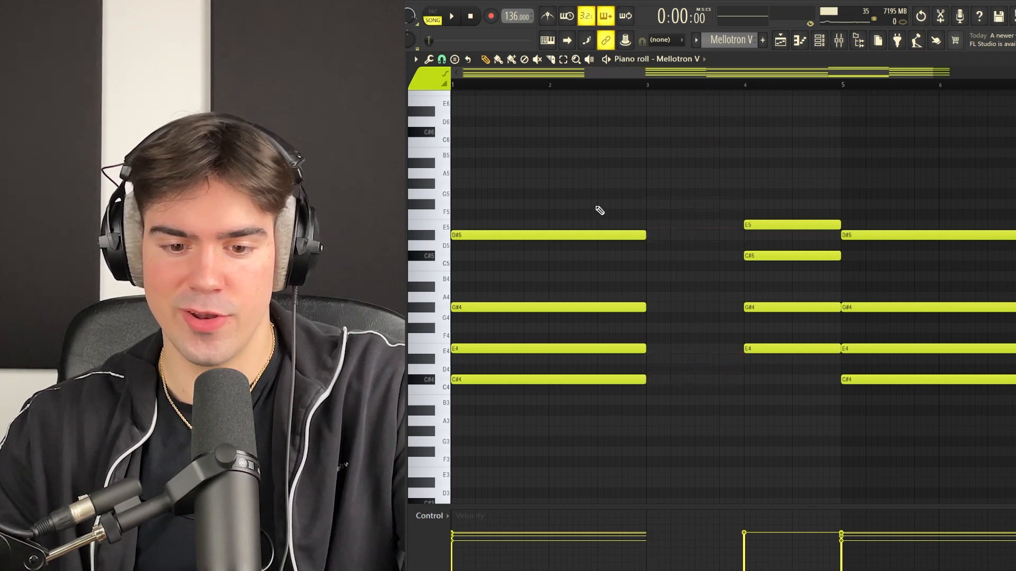
pyautogui.moveTo(600, 211); pyautogui.dragTo(763, 377)
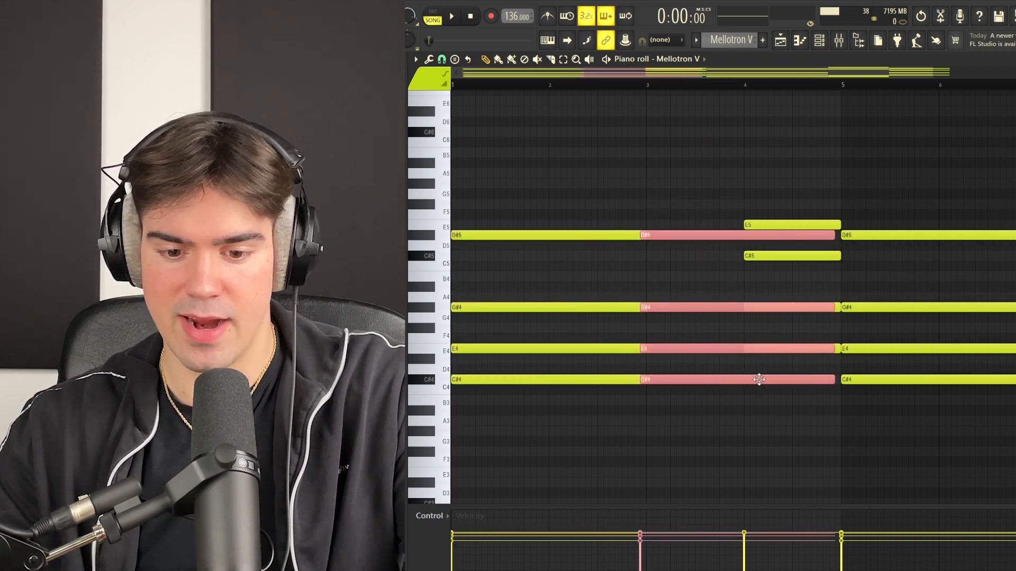
pyautogui.moveTo(839, 380); pyautogui.dragTo(740, 386)
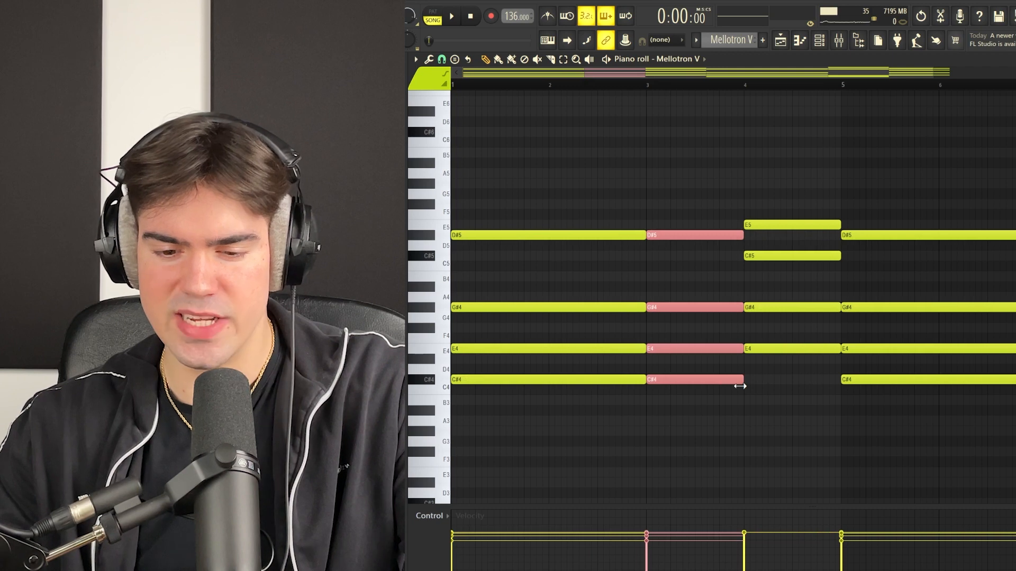
# Move the bar 3 chord's G#4 down to F#4 and raise it one octave to F#5.
pyautogui.moveTo(677, 298); pyautogui.dragTo(709, 327)
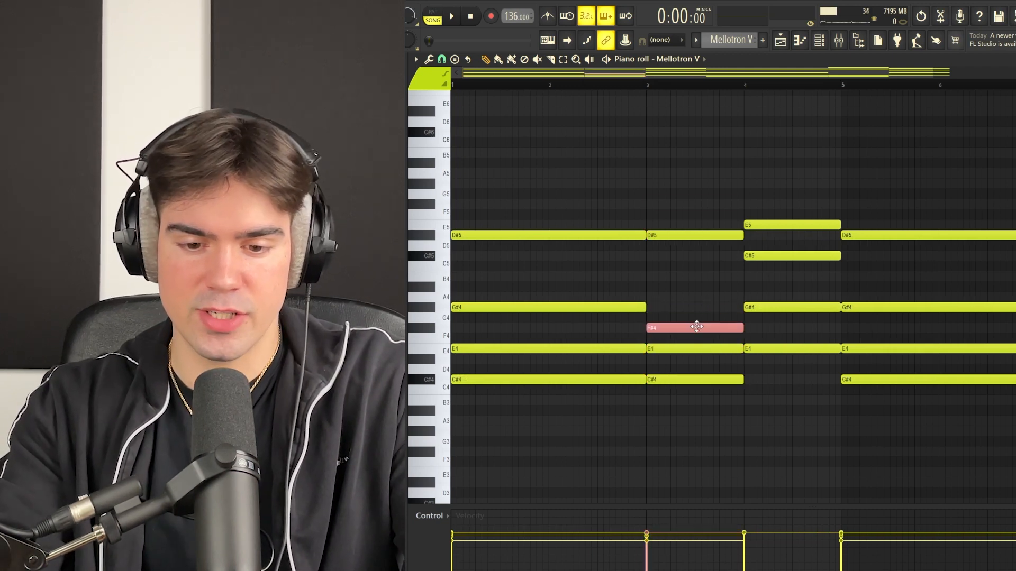
pyautogui.hotkey('ctrl', 'Up')
pyautogui.click(728, 332)
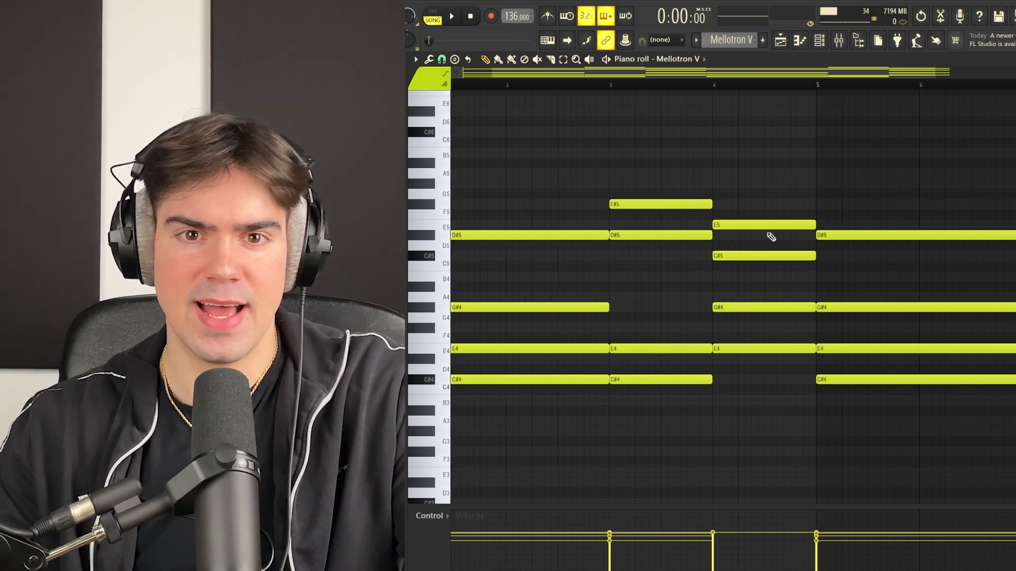
# Replace the bar 4 chord with one-bar E4, G#4 and B4 notes.
pyautogui.moveTo(785, 207); pyautogui.dragTo(760, 358)
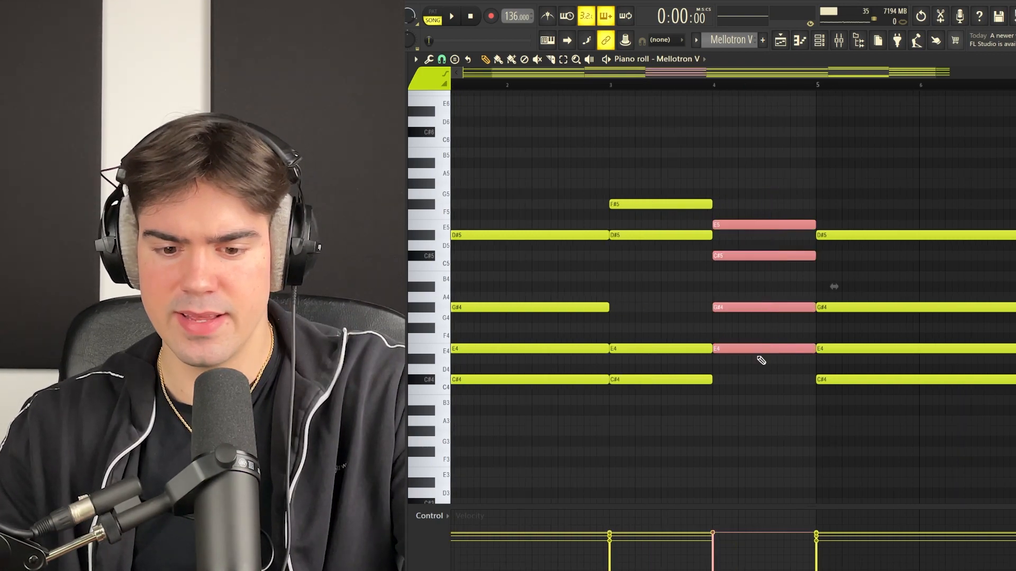
pyautogui.press('Delete')
pyautogui.click(720, 350)
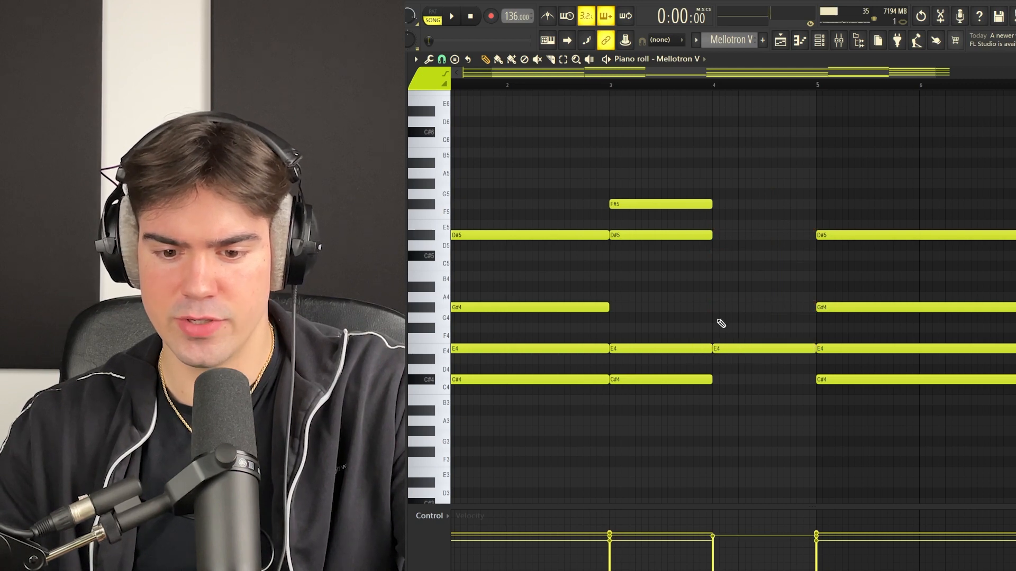
pyautogui.click(718, 307)
pyautogui.click(718, 276)
# Copy the bar 4 chord's E4 one octave up to E5 and raise its B4 two semitones to C#5.
pyautogui.click(748, 349)
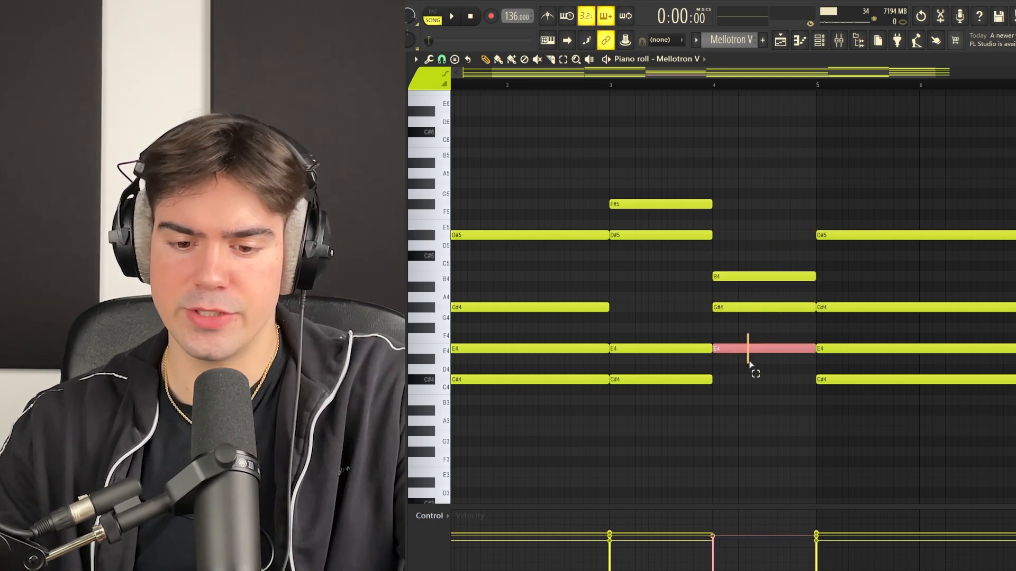
pyautogui.hotkey('ctrl', 'Up')
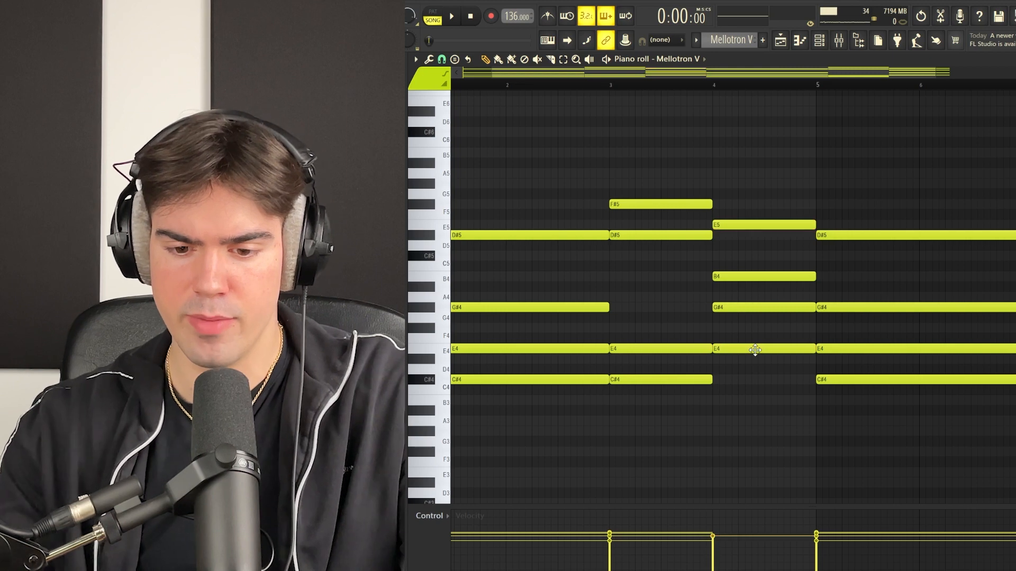
pyautogui.click(754, 276)
pyautogui.keyDown('shift'); pyautogui.click(754, 277); pyautogui.keyUp('shift')
pyautogui.hotkey('shift', 'Up')
pyautogui.hotkey('shift', 'Up')
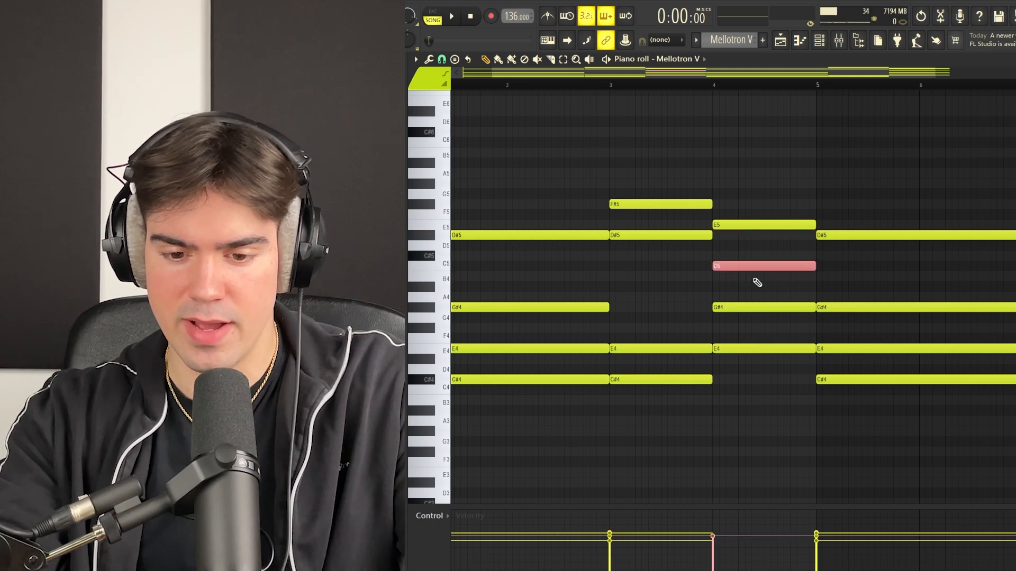
pyautogui.hotkey('ctrl', 'd')
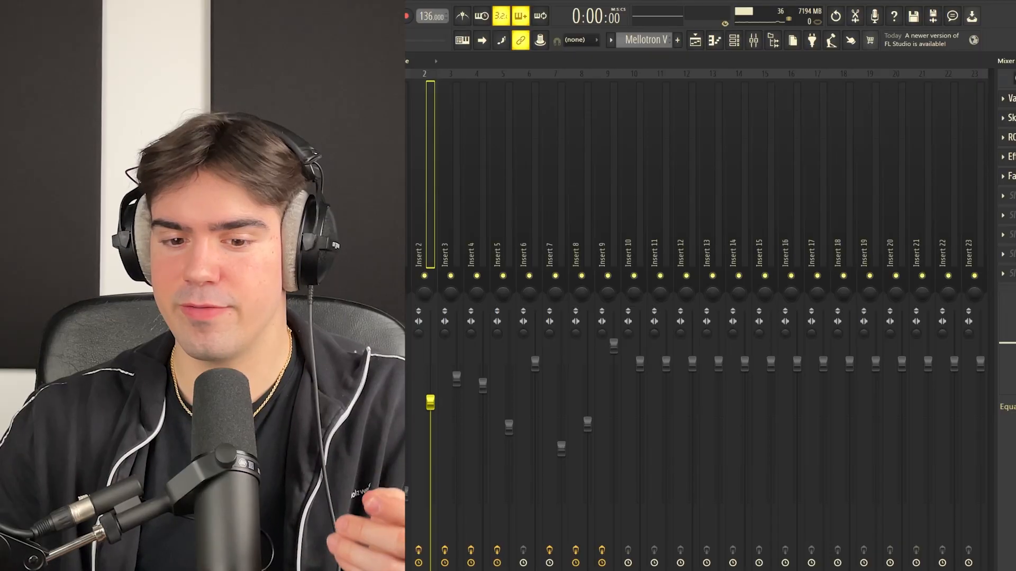
# Open the first effect plugin loaded on the Insert 2 mixer track.
pyautogui.click(1005, 97)
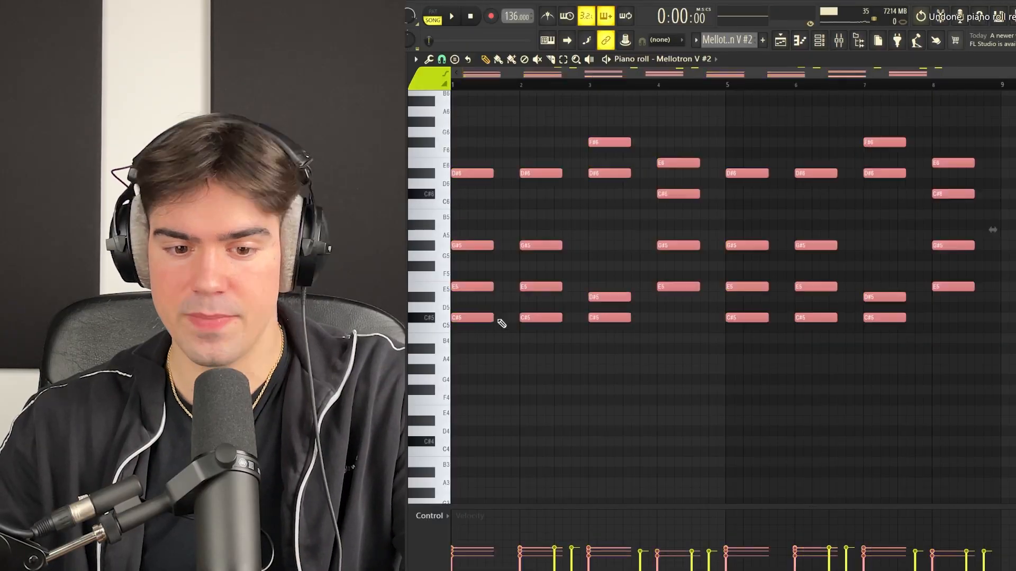
# Stretch the Mellotron V #2 chord notes to one bar each and shorten them all to stabs of about an eighth note.
pyautogui.hotkey('ctrl', 'z')
pyautogui.moveTo(462, 318); pyautogui.dragTo(518, 318)
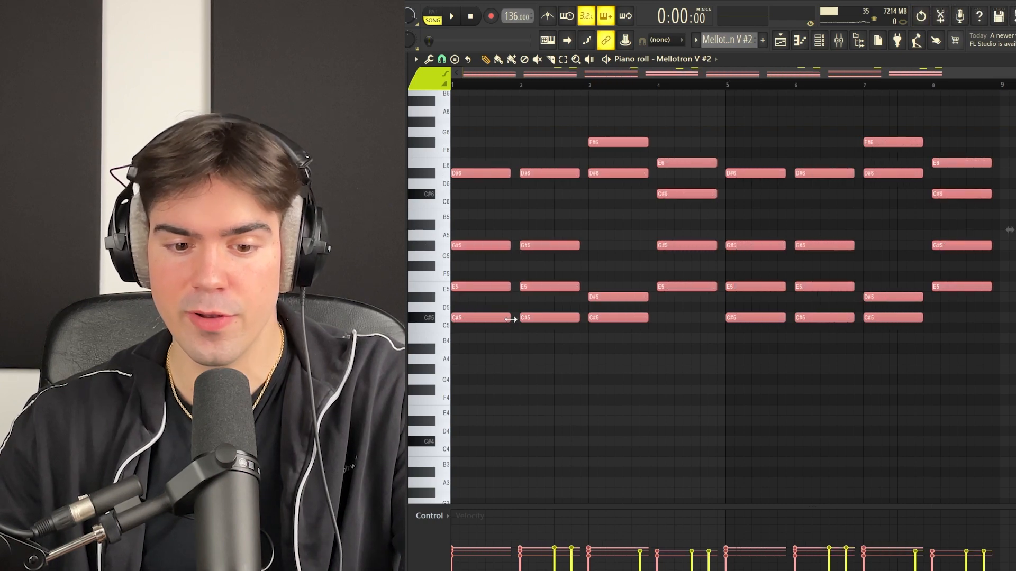
pyautogui.moveTo(551, 158); pyautogui.dragTo(567, 363)
pyautogui.hotkey('ctrl', 'a')
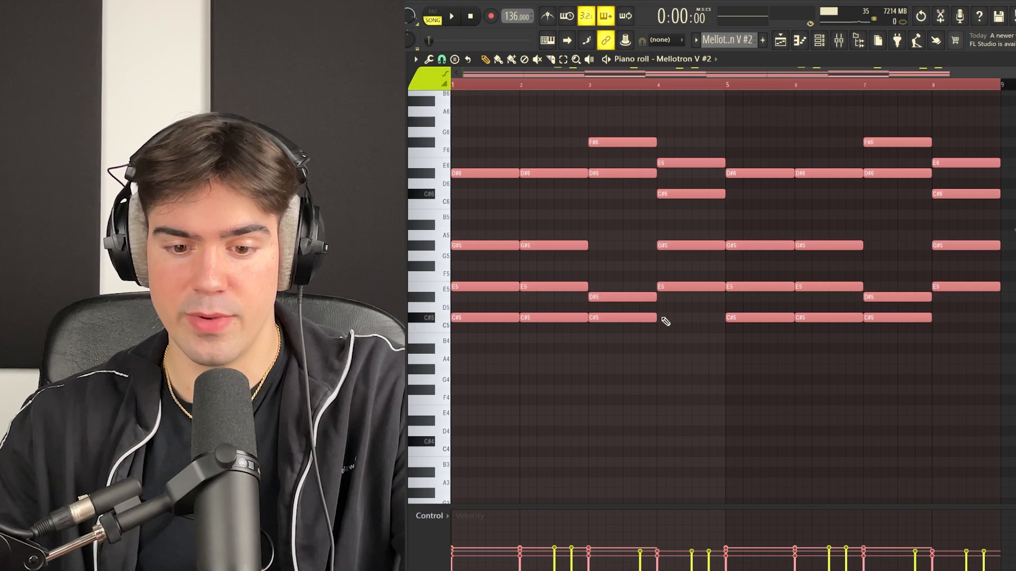
pyautogui.moveTo(662, 319); pyautogui.dragTo(590, 318)
pyautogui.hotkey('ctrl', 'd')
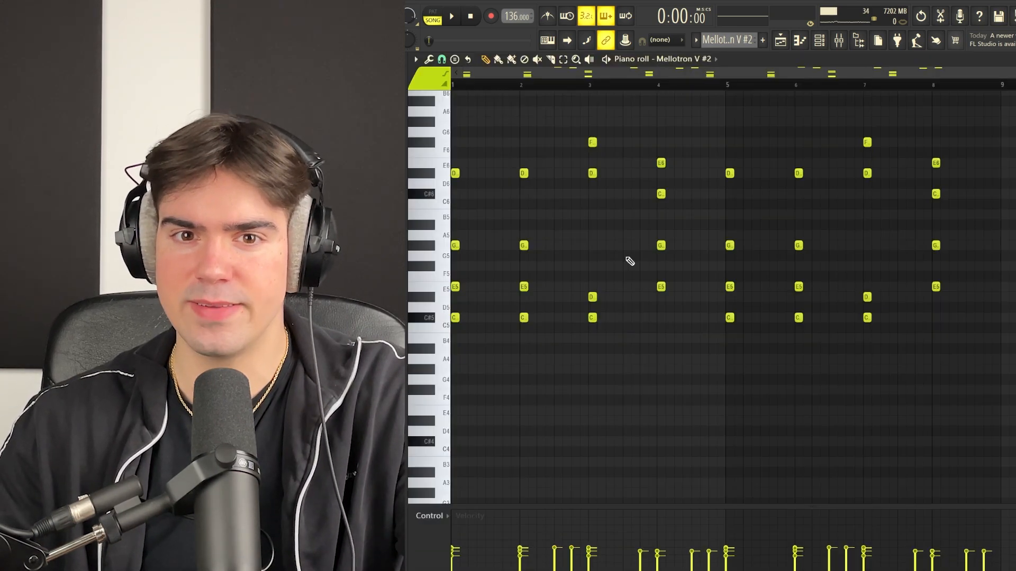
pyautogui.moveTo(1003, 108); pyautogui.dragTo(452, 394)
pyautogui.keyDown('ctrl'); pyautogui.click(499, 139); pyautogui.keyUp('ctrl')
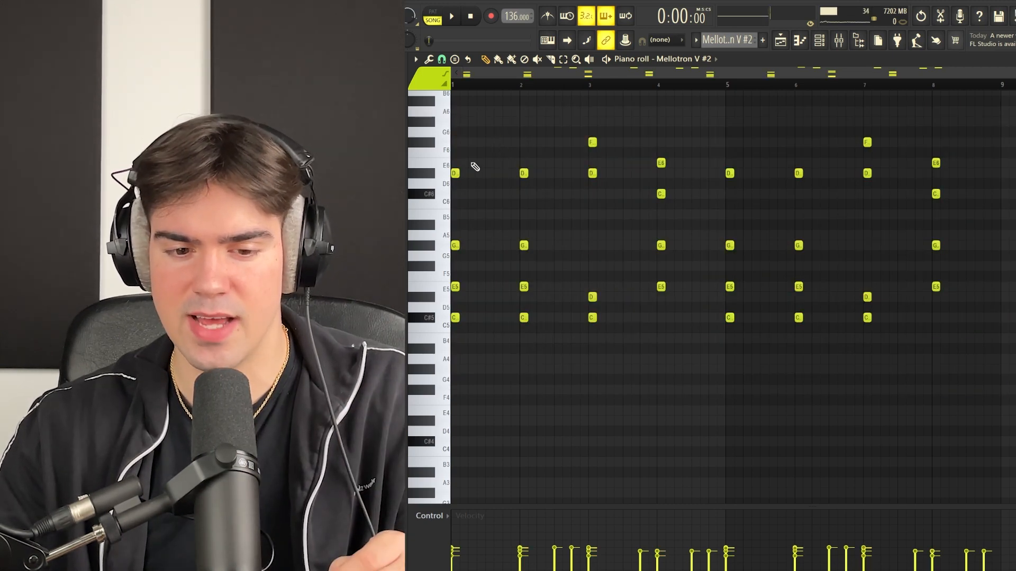
pyautogui.click(473, 163)
pyautogui.click(490, 163)
pyautogui.click(498, 163)
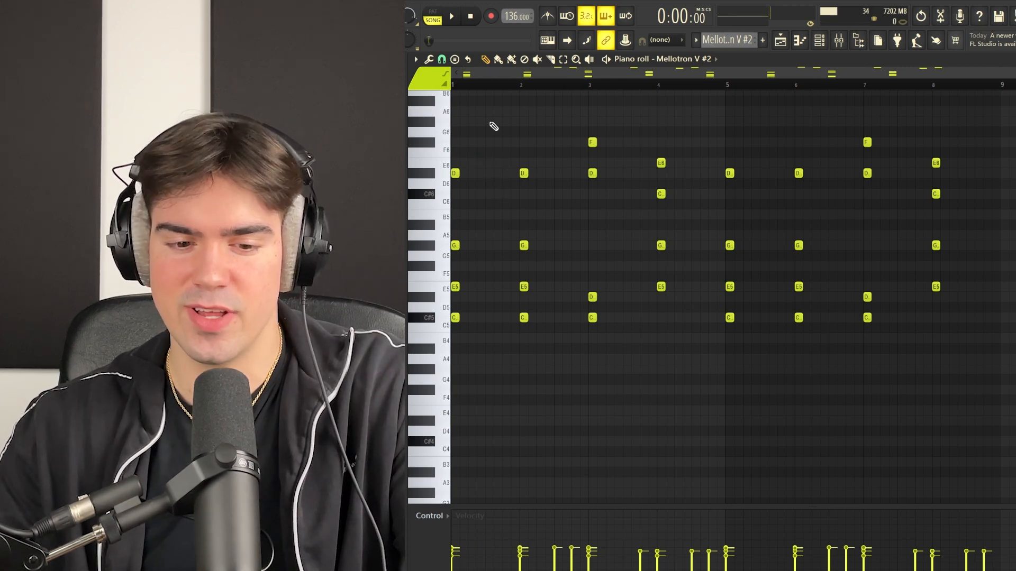
pyautogui.moveTo(490, 117); pyautogui.dragTo(417, 351)
pyautogui.keyDown('ctrl'); pyautogui.click(540, 297); pyautogui.keyUp('ctrl')
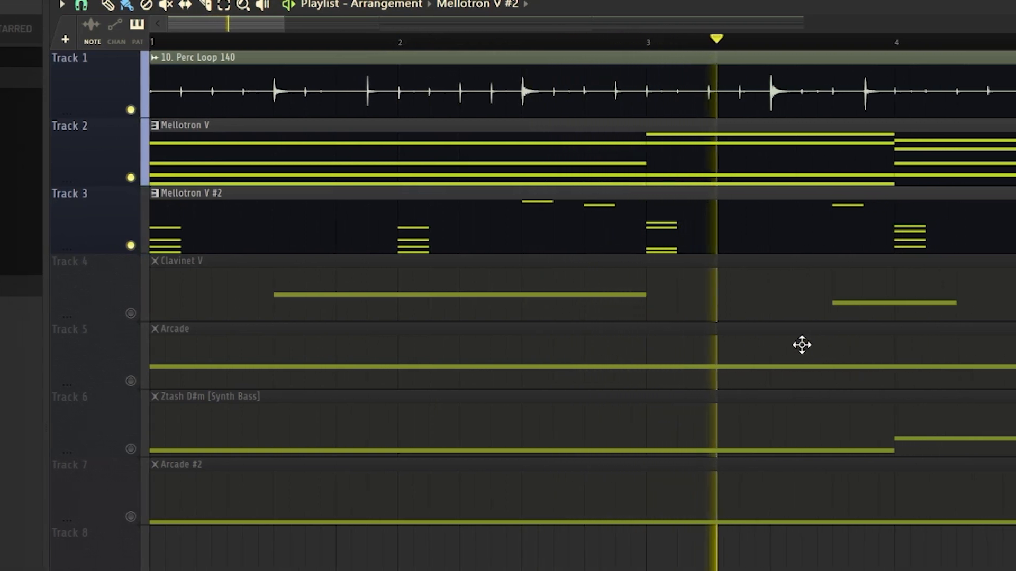
pyautogui.scroll(-3, 784, 356)
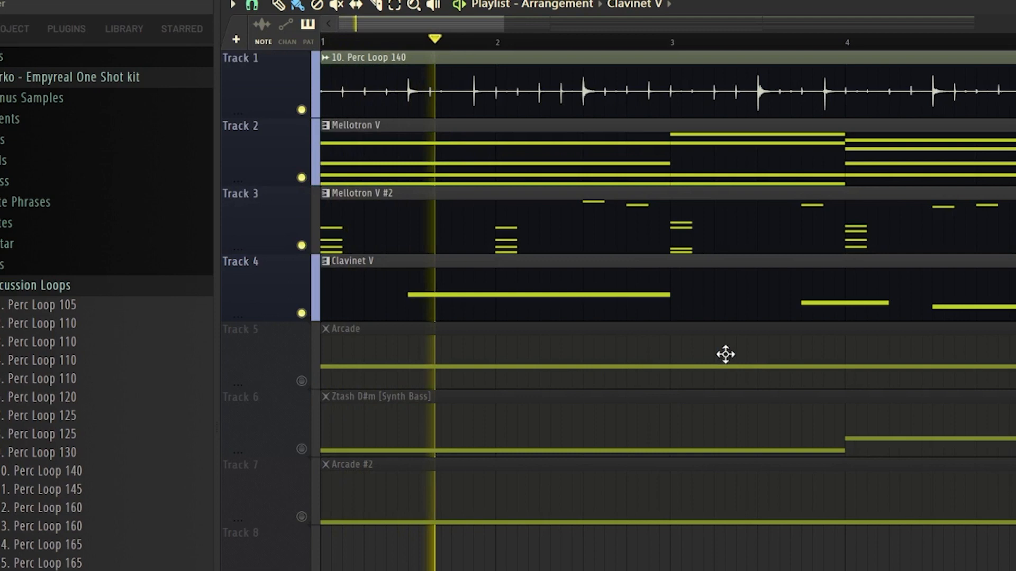
pyautogui.scroll(-1, 682, 379)
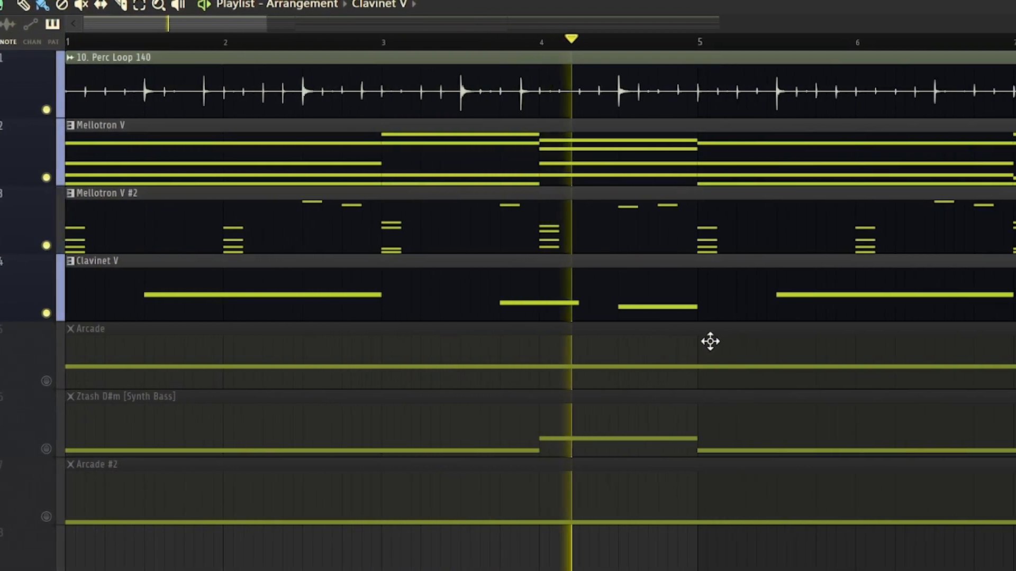
pyautogui.scroll(-2, 667, 334)
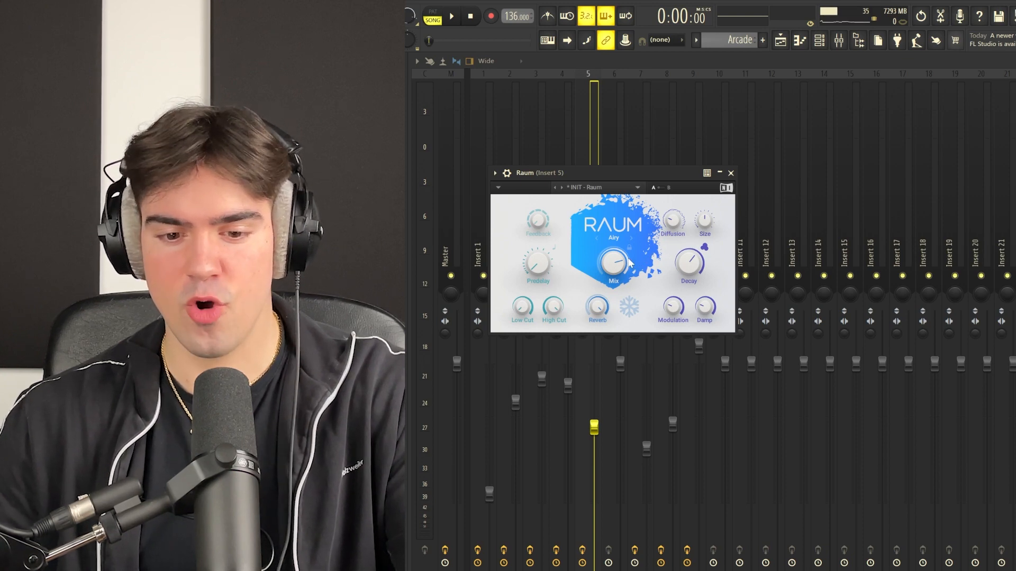
# Open the Bass folder of the Empyreal One Shot kit.
pyautogui.moveTo(624, 266)
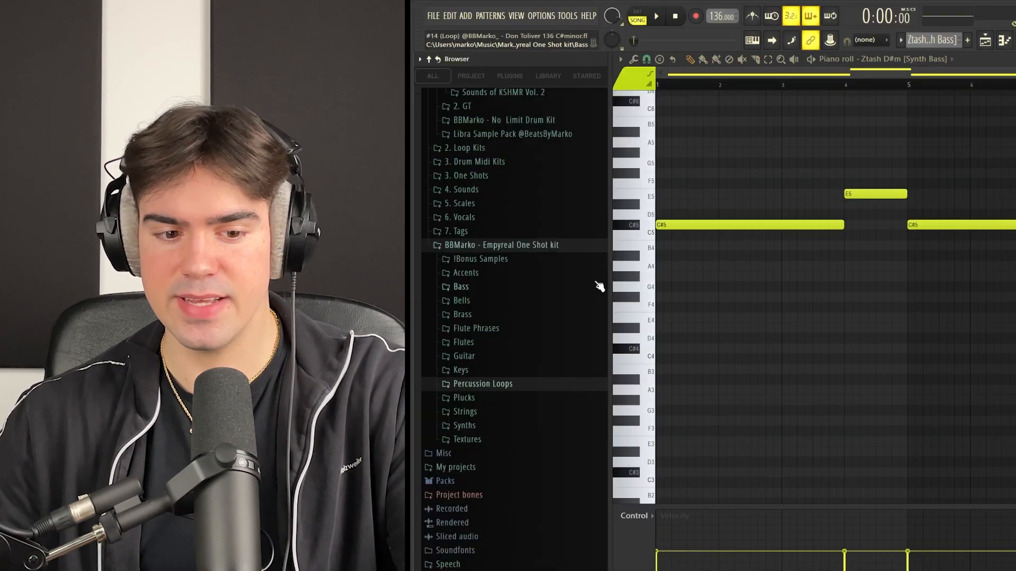
pyautogui.click(507, 291)
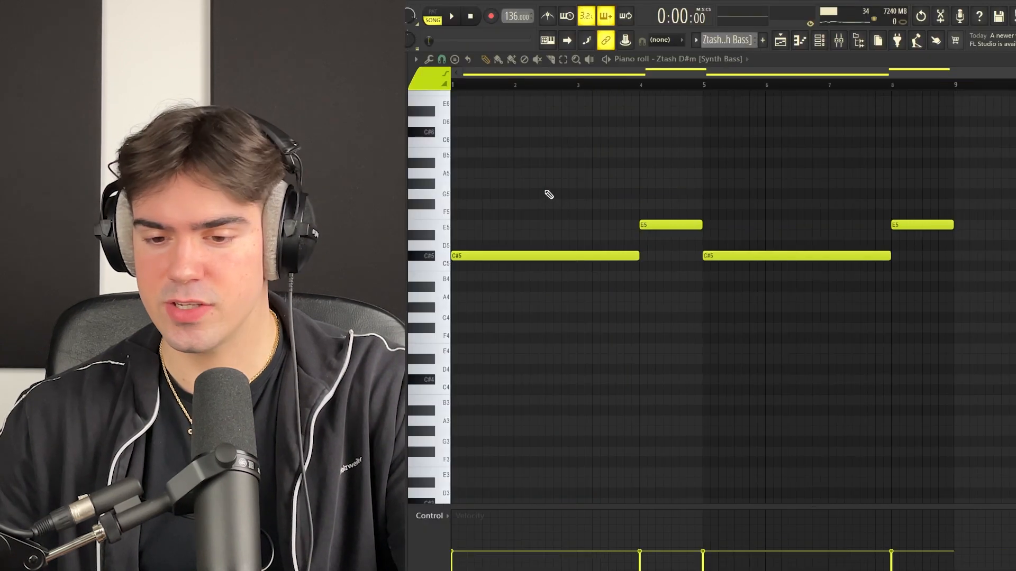
pyautogui.moveTo(545, 170); pyautogui.dragTo(980, 303)
pyautogui.click(781, 310)
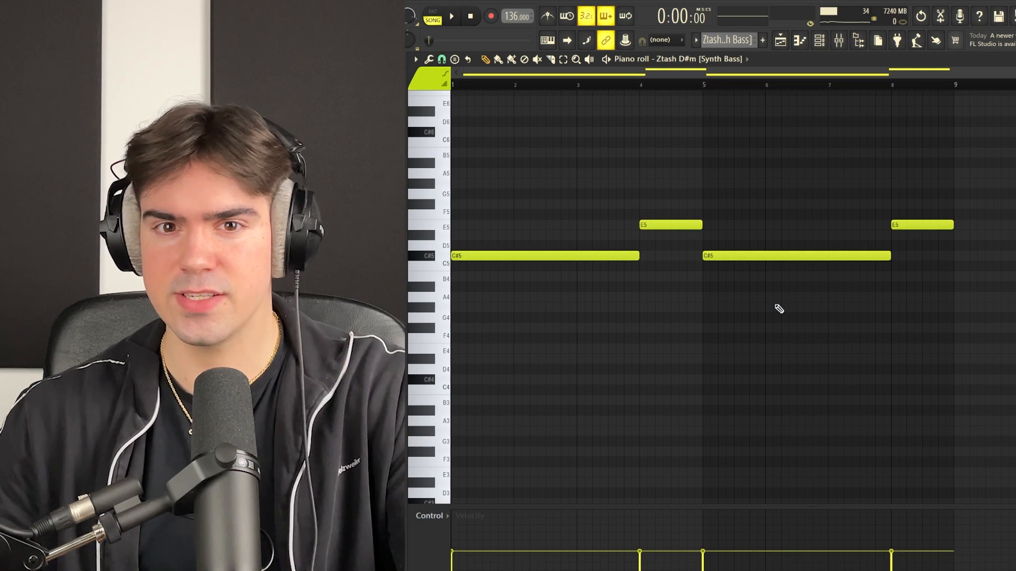
# Play back the loop and review the note patterns of Arcade #2 and Analog Lab V.
pyautogui.moveTo(951, 149); pyautogui.dragTo(509, 361)
pyautogui.click(688, 352)
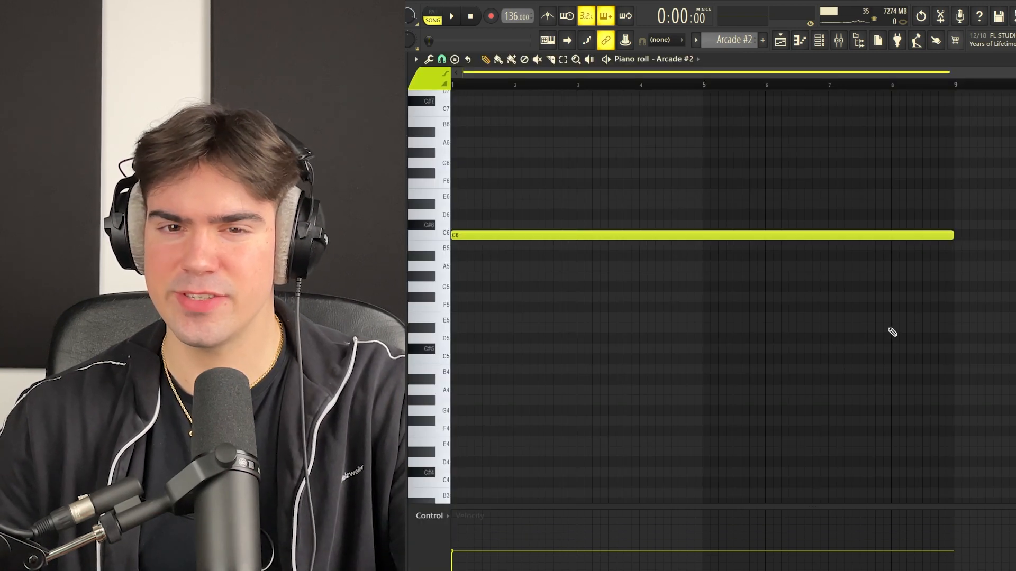
pyautogui.press('space')
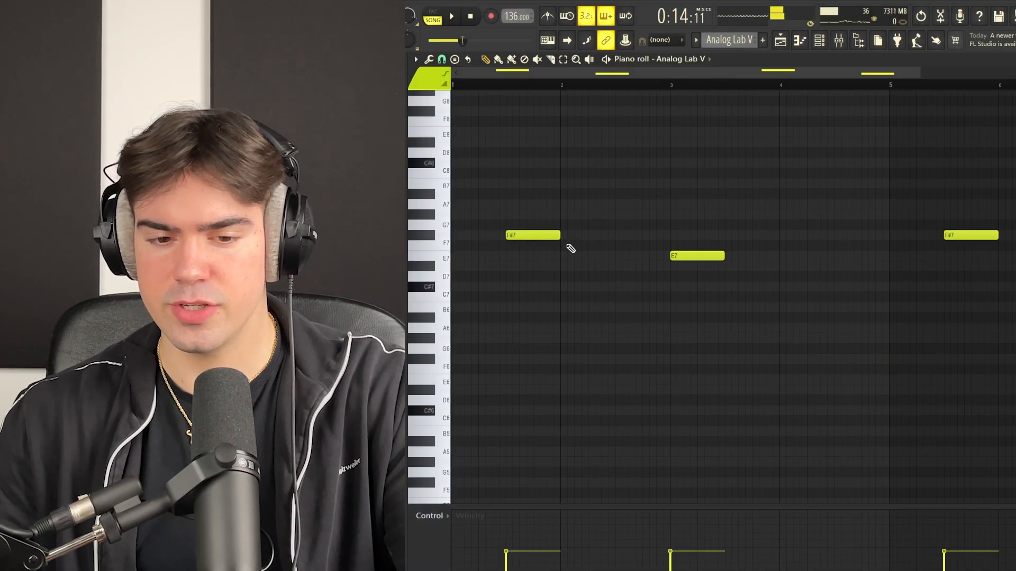
pyautogui.scroll(-2, 634, 229)
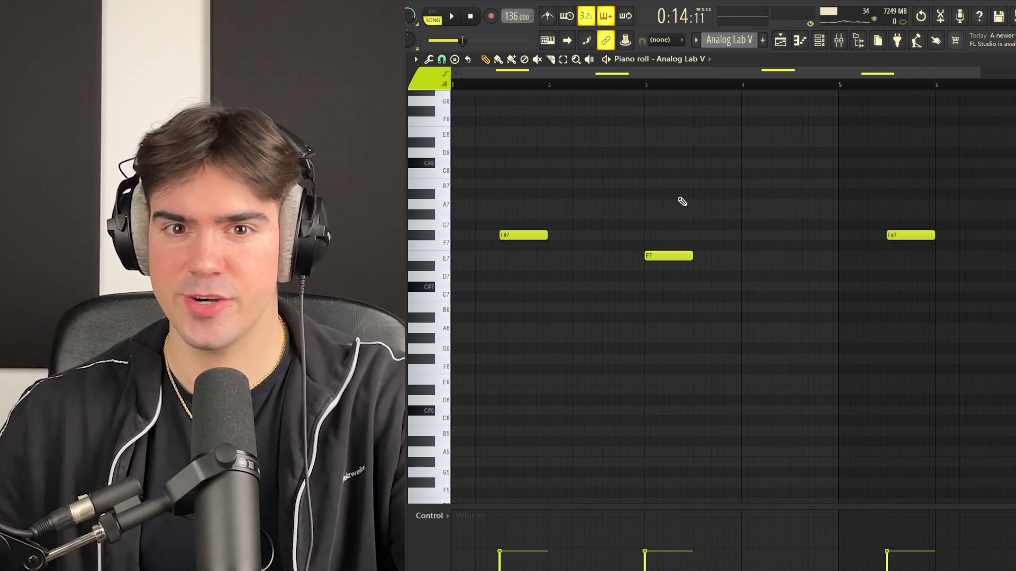
# Try transpositions of -5, -4 and 0 semitones in the SoundShifter Pitch Stereo on Insert 9.
pyautogui.press('F5')
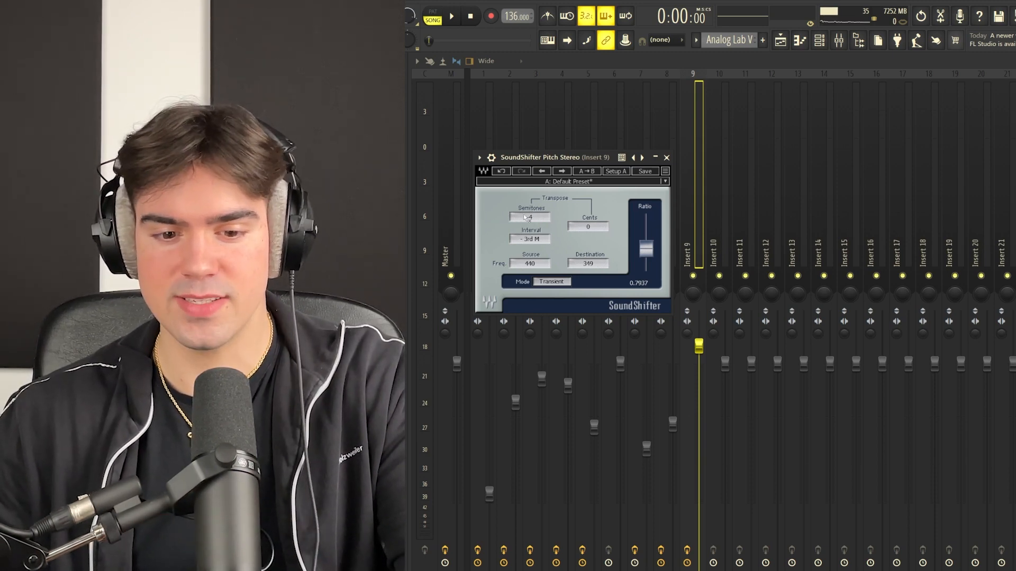
pyautogui.moveTo(530, 218); pyautogui.dragTo(533, 217)
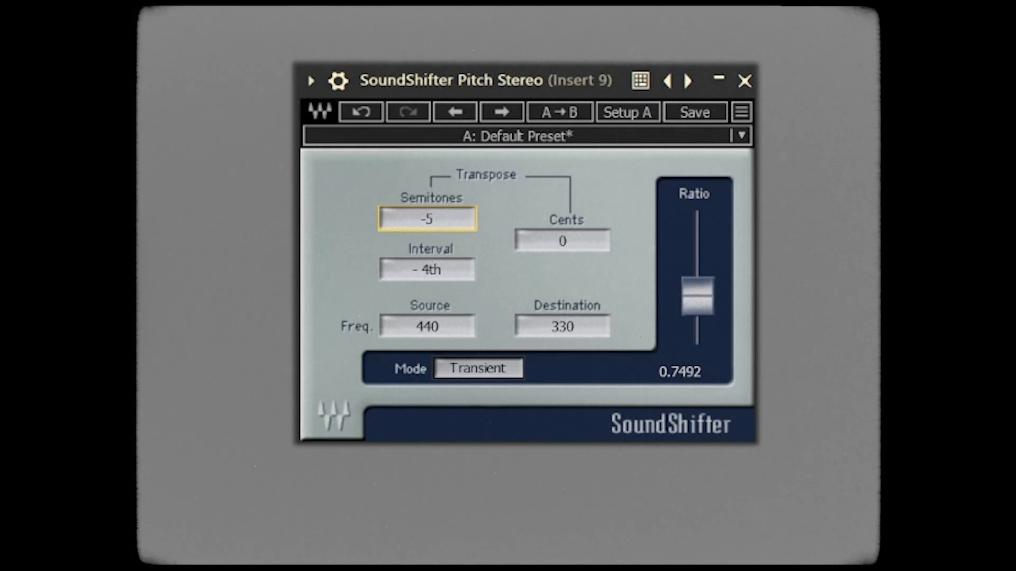
pyautogui.moveTo(451, 222); pyautogui.dragTo(451, 218)
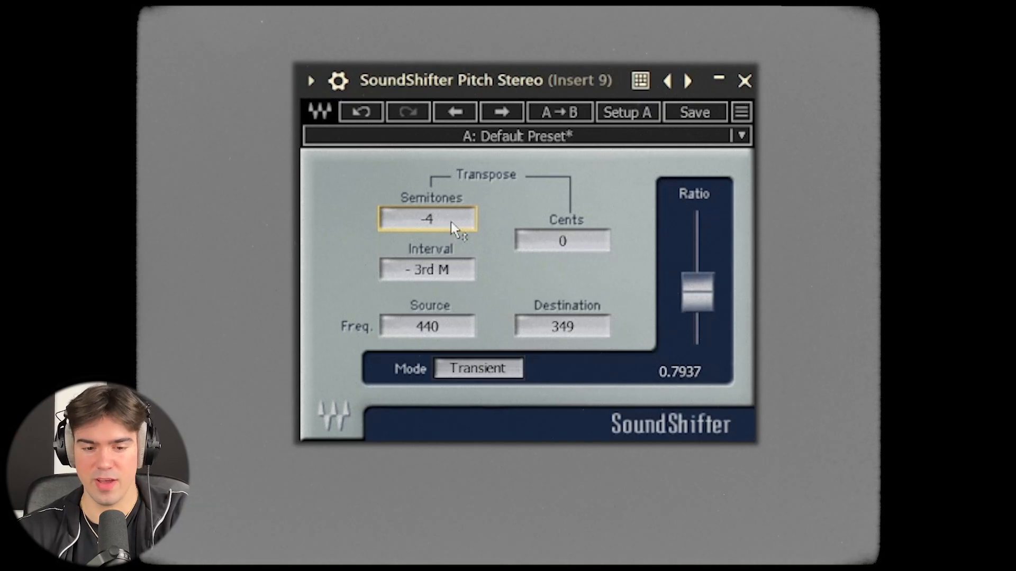
pyautogui.moveTo(451, 221); pyautogui.dragTo(451, 204)
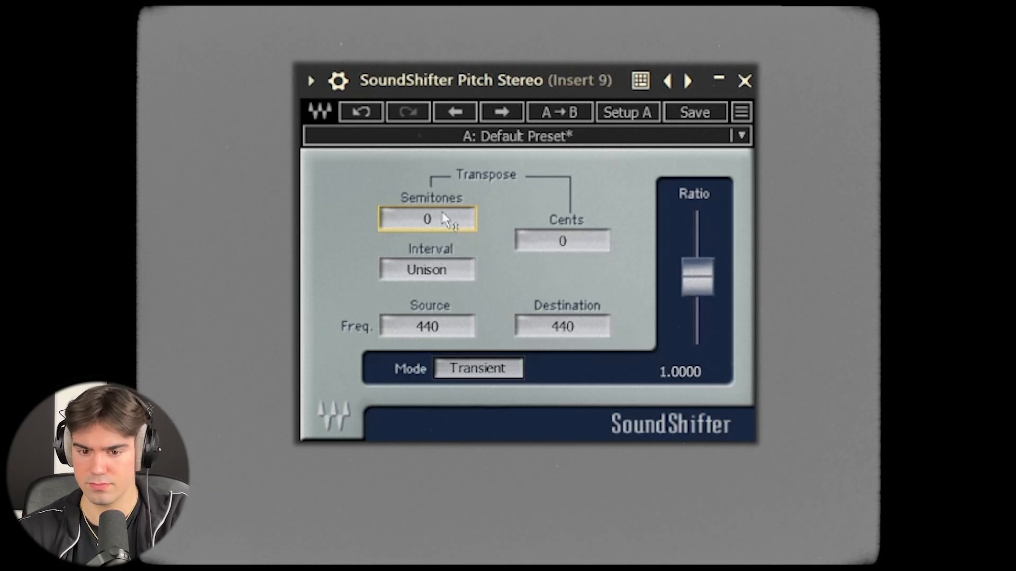
pyautogui.moveTo(451, 221); pyautogui.dragTo(444, 225)
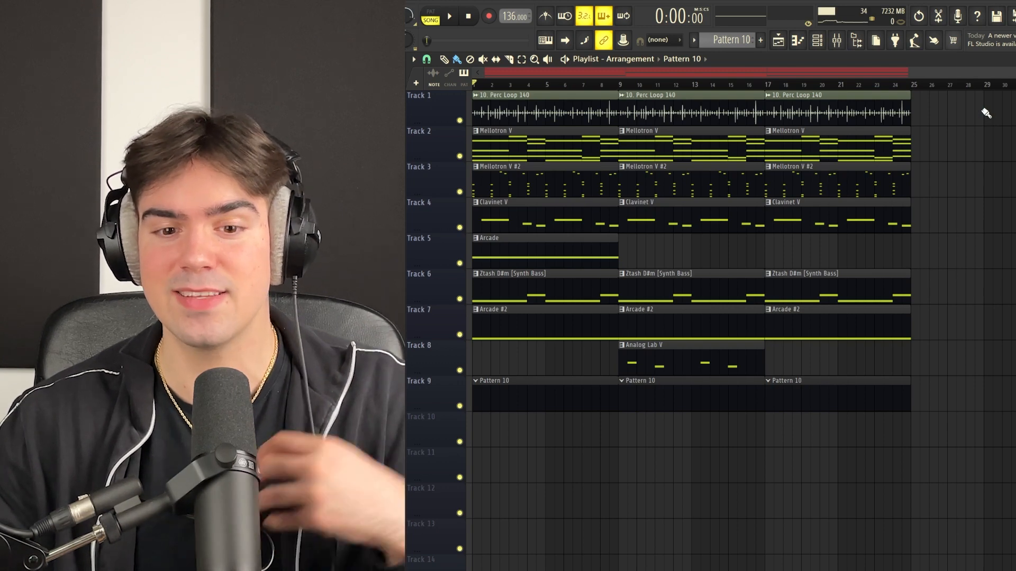
# Add the Rest [Clap] sample from the drum kit and place it on the third beat of every bar.
pyautogui.moveTo(1010, 93); pyautogui.dragTo(503, 483)
pyautogui.click(652, 483)
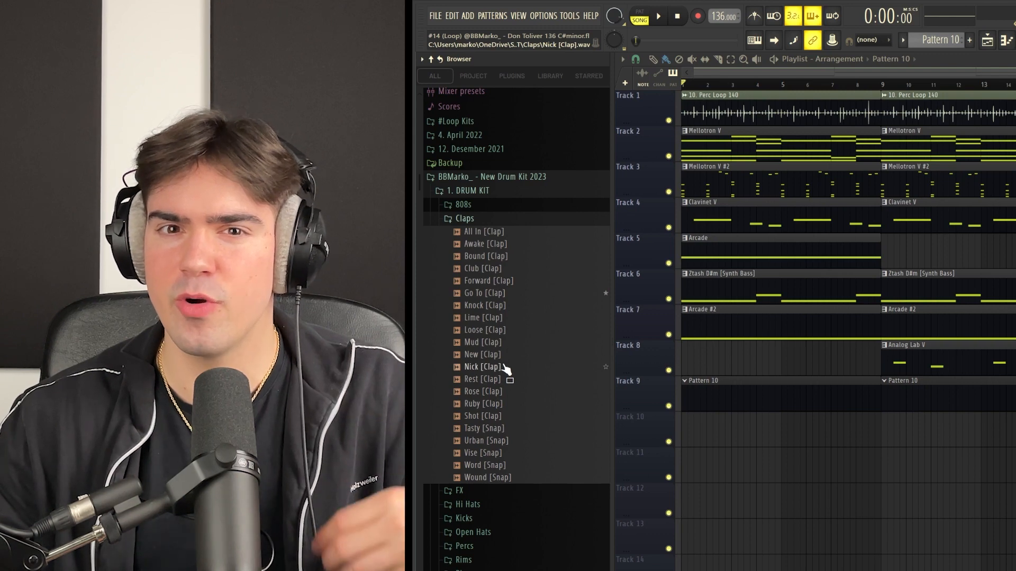
pyautogui.click(501, 379)
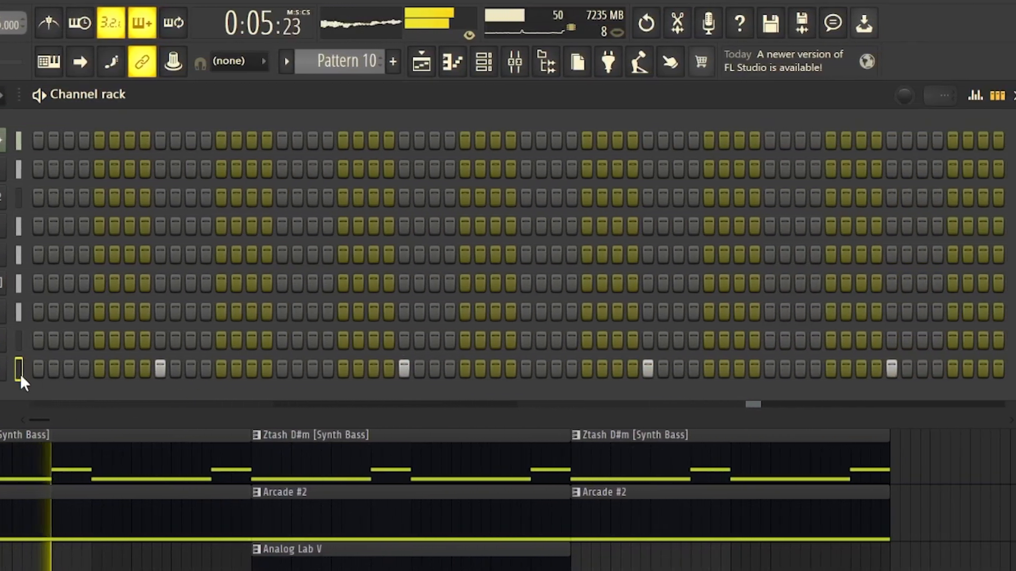
# Load the 27. Hihat MIDI (110-170) pattern for the hi-hat and clear its note selection.
pyautogui.rightClick(156, 371)
pyautogui.click(2, 365)
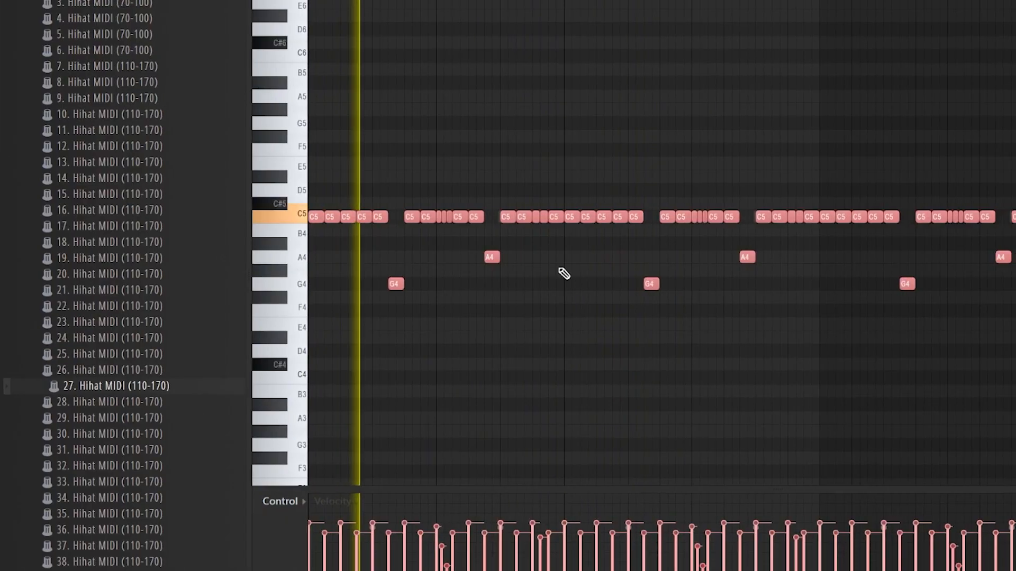
pyautogui.hotkey('ctrl', 'a')
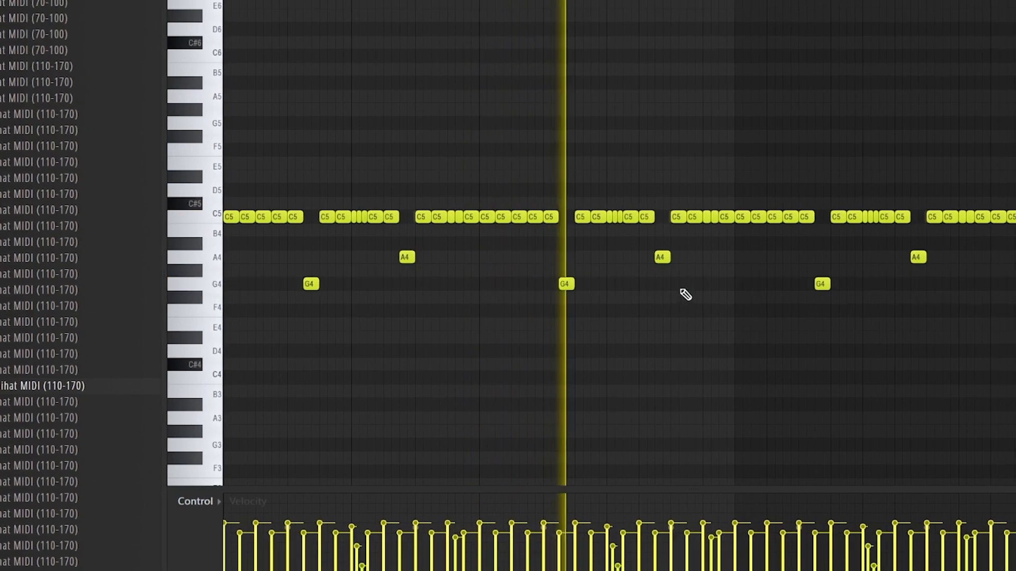
pyautogui.scroll(-1, 654, 282)
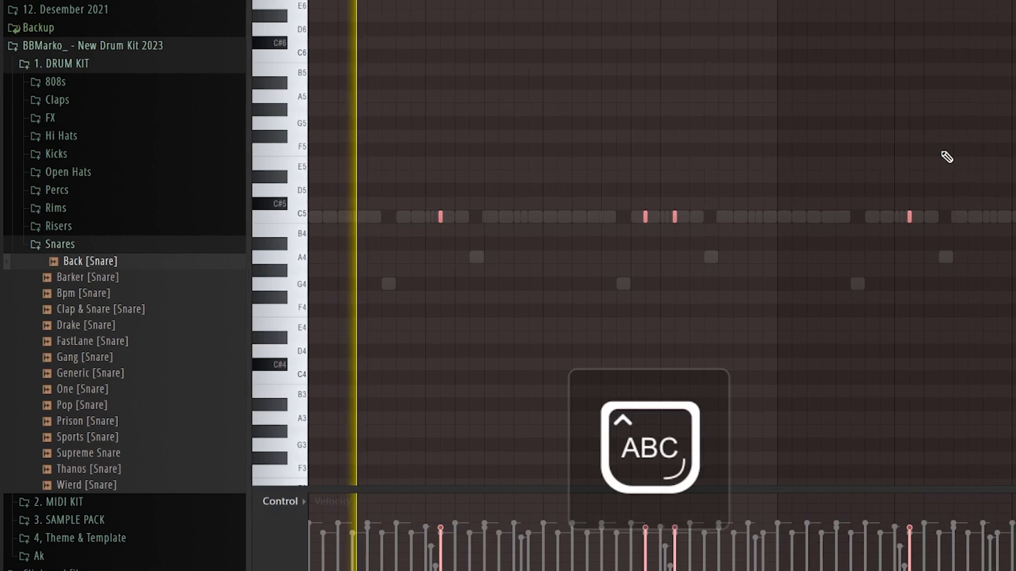
# Deselect the Back [Snare] pattern's notes and lower the velocity of the hit at the start of bar 4.
pyautogui.press('capslock')
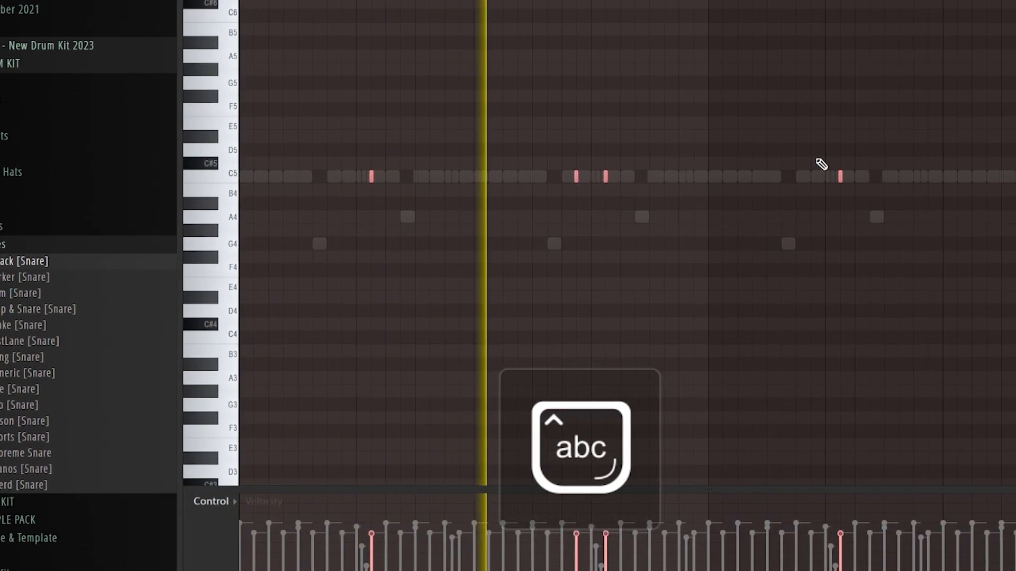
pyautogui.scroll(-1, 770, 167)
pyautogui.moveTo(549, 159); pyautogui.dragTo(578, 200)
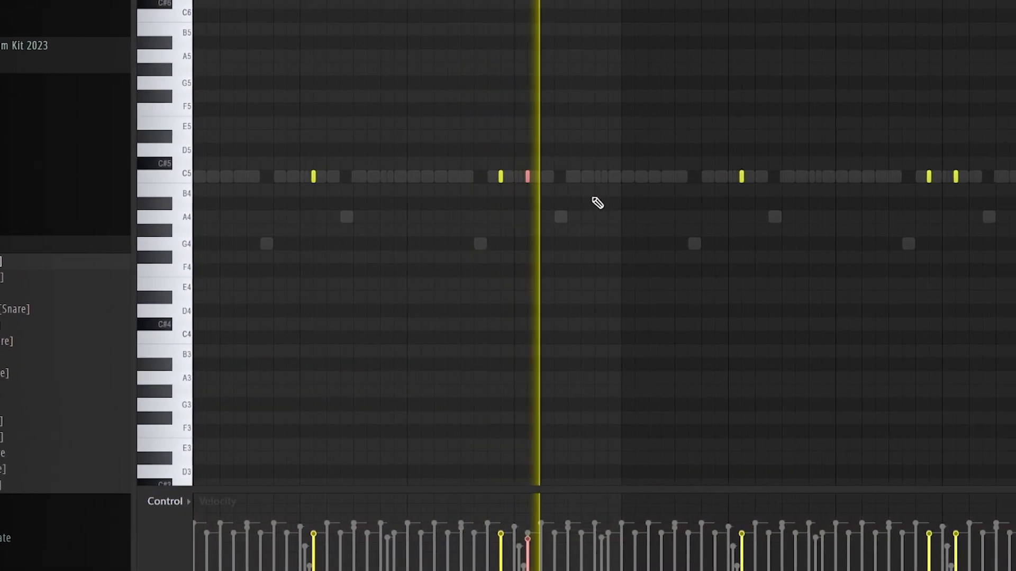
pyautogui.scroll(-2, 636, 204)
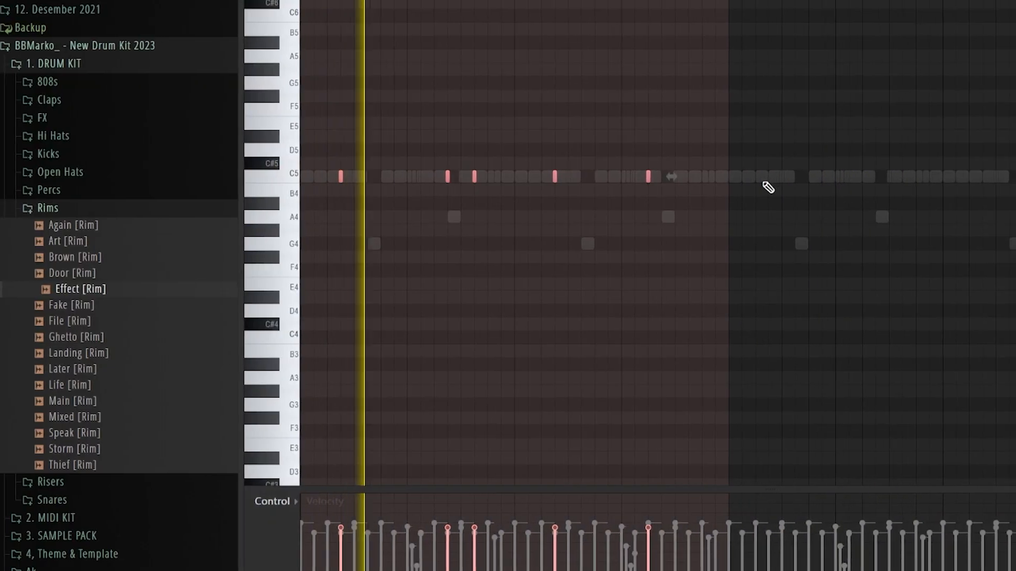
# Duplicate the four-bar Effect [Rim] pattern into bars 5 to 8 and lower the velocity of the second hit in bars 2 and 6.
pyautogui.hotkey('ctrl', 'b')
pyautogui.hotkey('ctrl', 'd')
pyautogui.moveTo(461, 172); pyautogui.dragTo(477, 206)
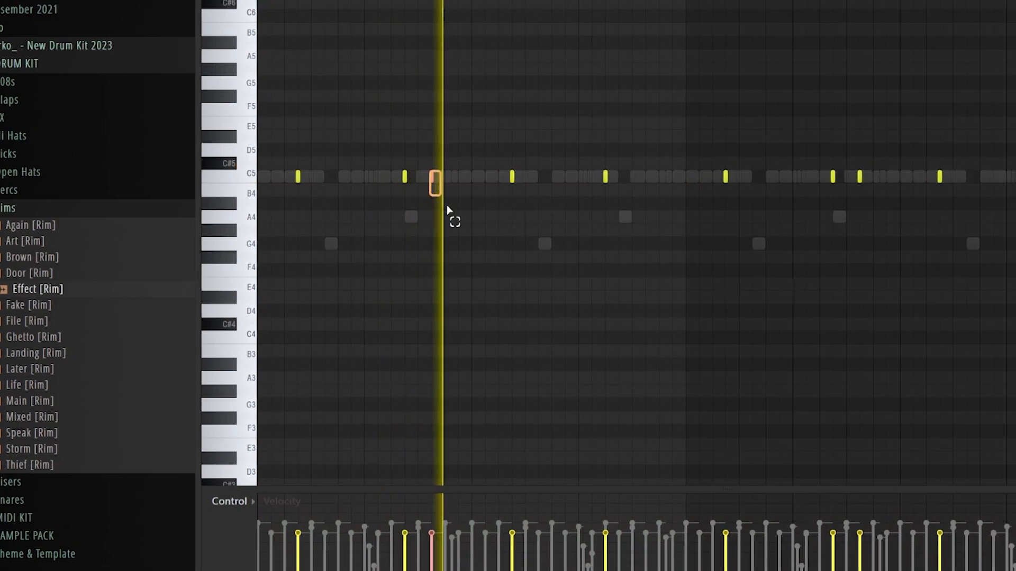
pyautogui.scroll(-2, 487, 219)
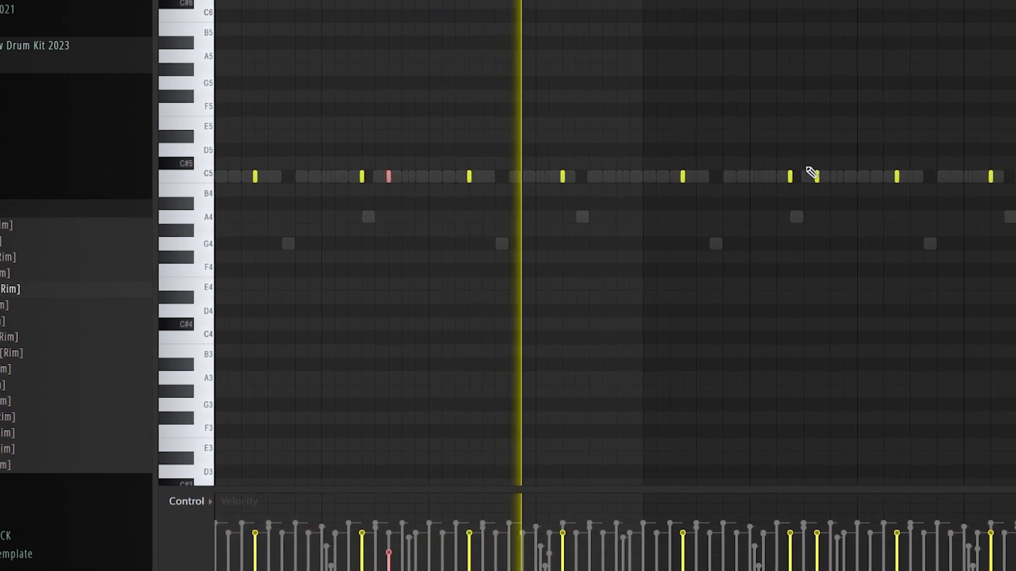
pyautogui.click(848, 176)
pyautogui.scroll(-2, 838, 233)
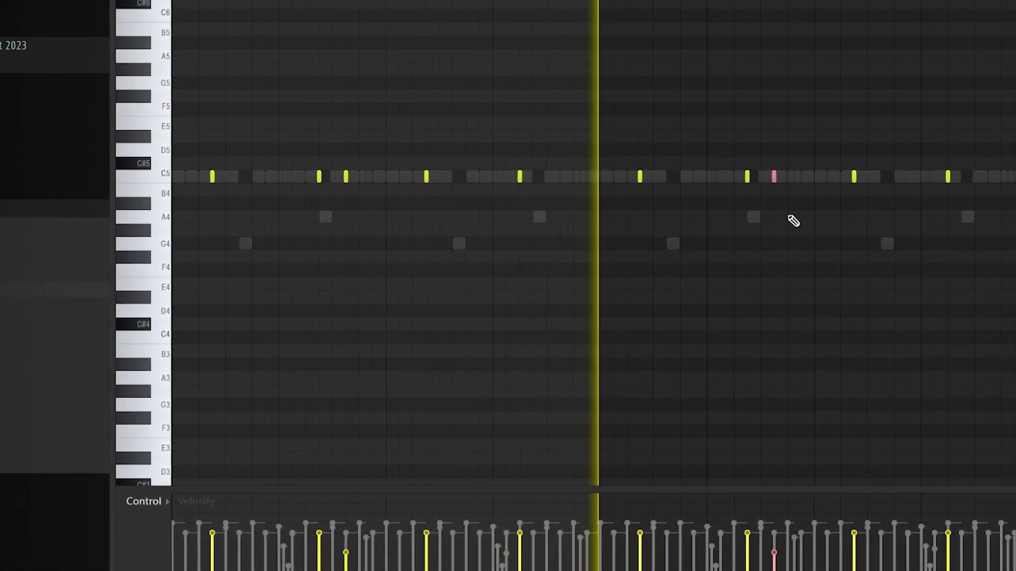
pyautogui.hotkey('ctrl', 'd')
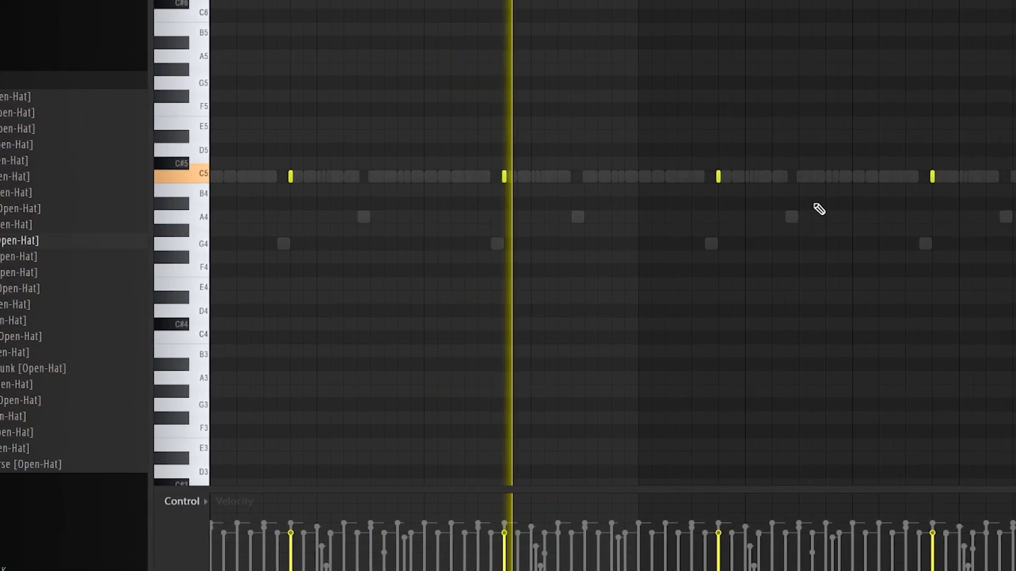
# Select the open-hat hits in bars 5 and 7 of the pattern.
pyautogui.keyDown('ctrl'); pyautogui.rightClick(748, 158); pyautogui.keyUp('ctrl')
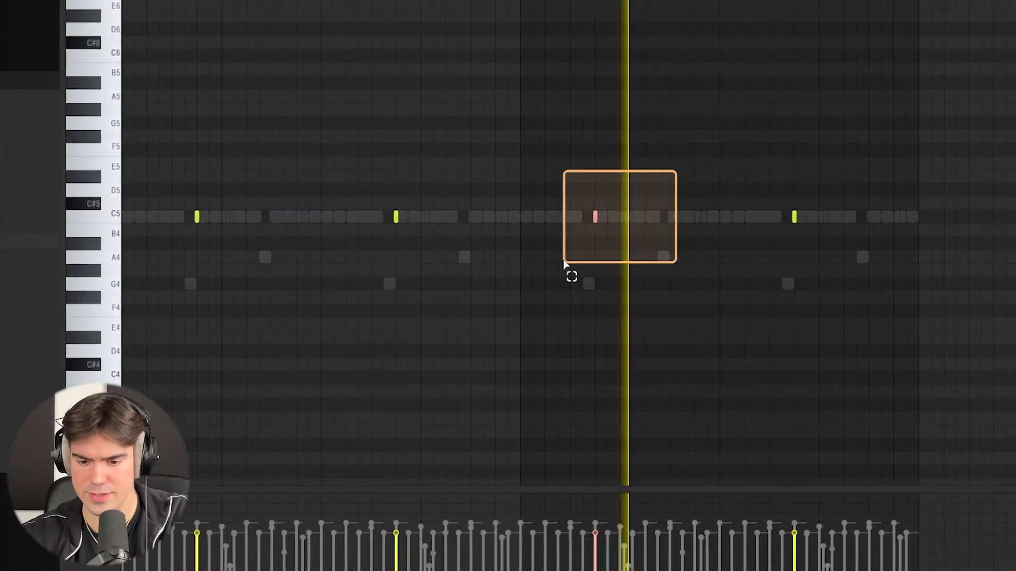
pyautogui.moveTo(723, 169); pyautogui.dragTo(857, 256)
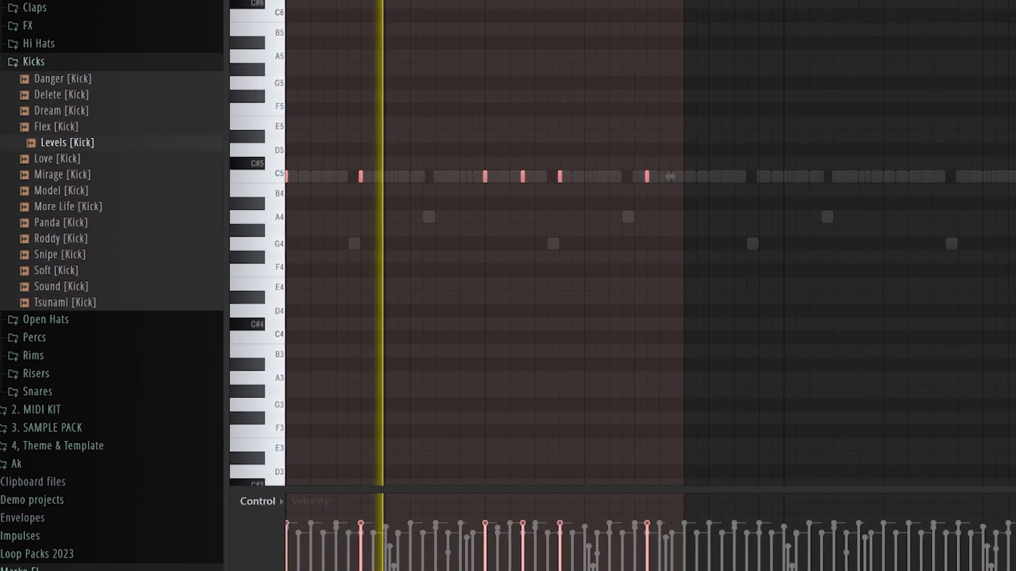
# Quantize all notes of the Levels [Kick] pattern and clear the selection.
pyautogui.hotkey('ctrl', 'a')
pyautogui.hotkey('ctrl', 'q')
pyautogui.hotkey('ctrl', 'd')
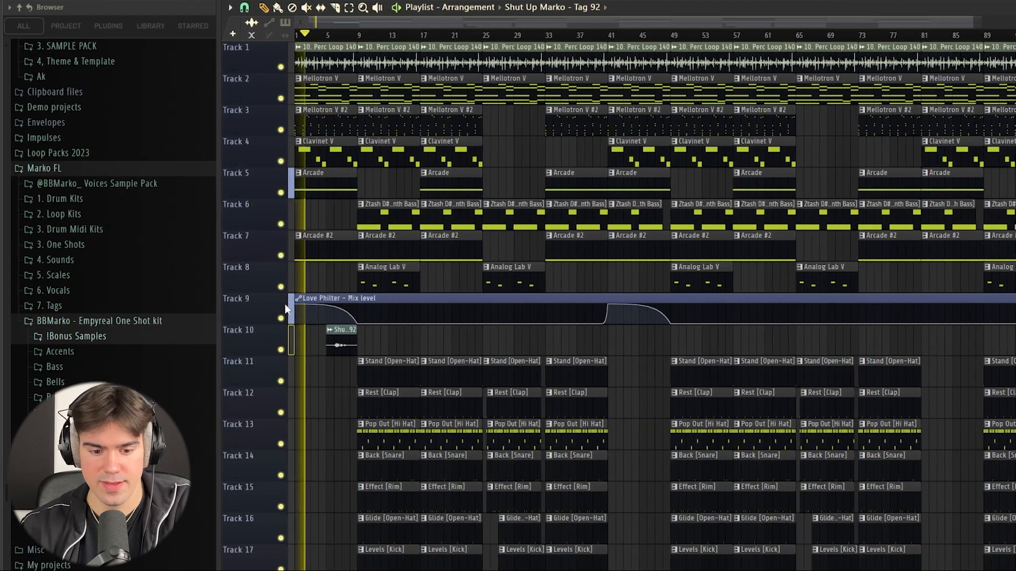
pyautogui.keyDown('ctrl'); pyautogui.click(261, 317); pyautogui.keyUp('ctrl')
pyautogui.hotkey('ctrl', 'd')
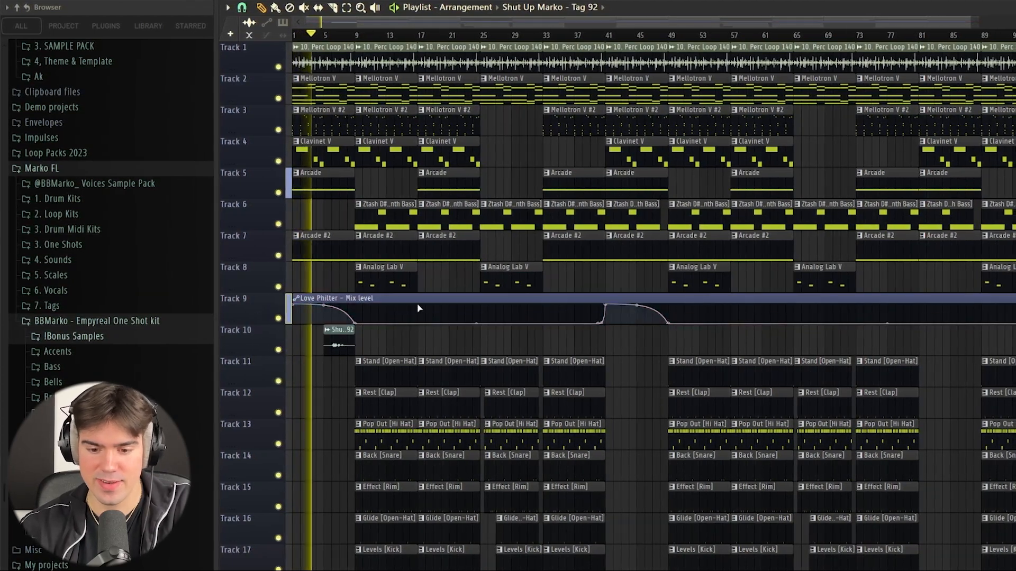